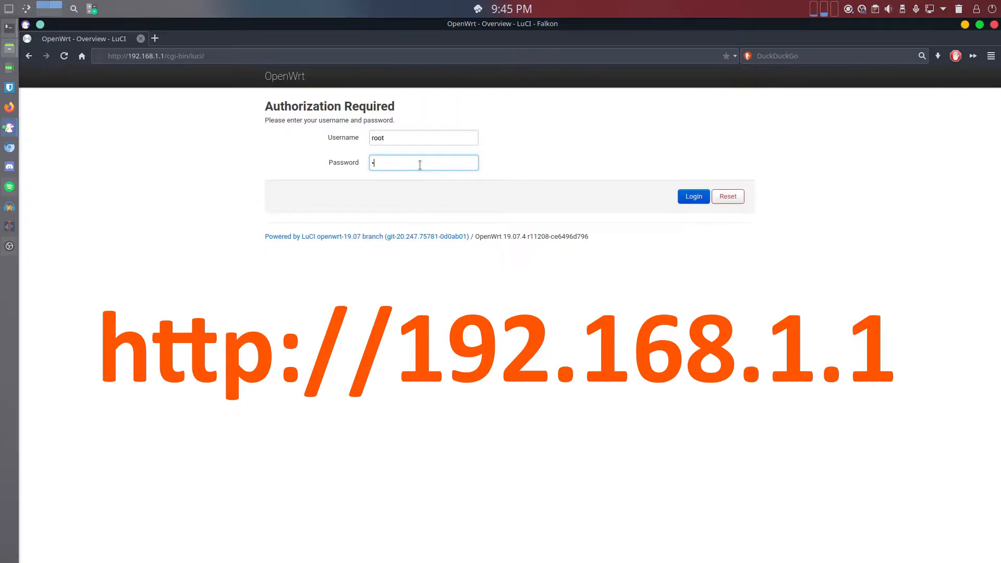
Log in to the router as root with the account password and review the status overview.
text(•••••••••)
key(Return)
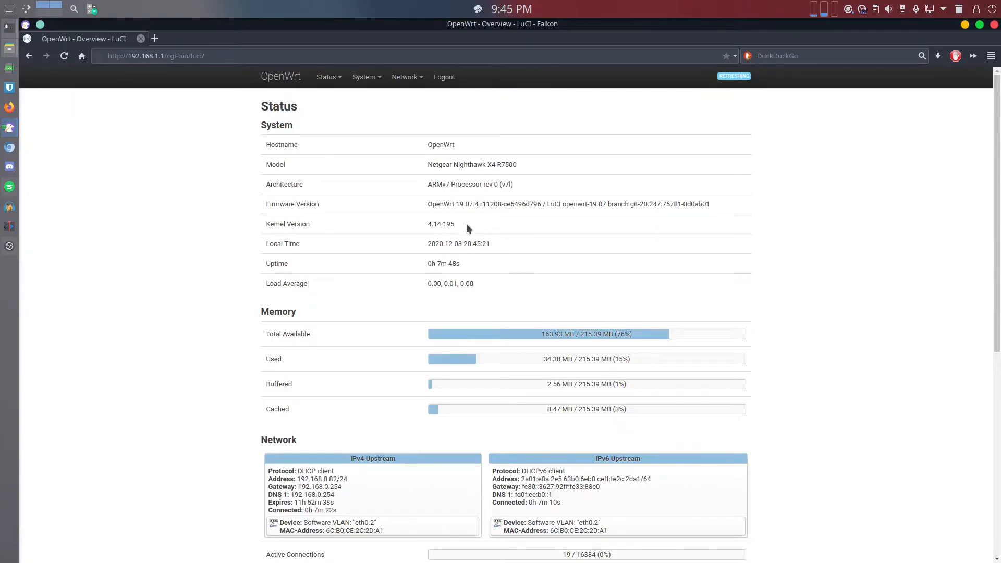
scroll(464, 227, down, 5)
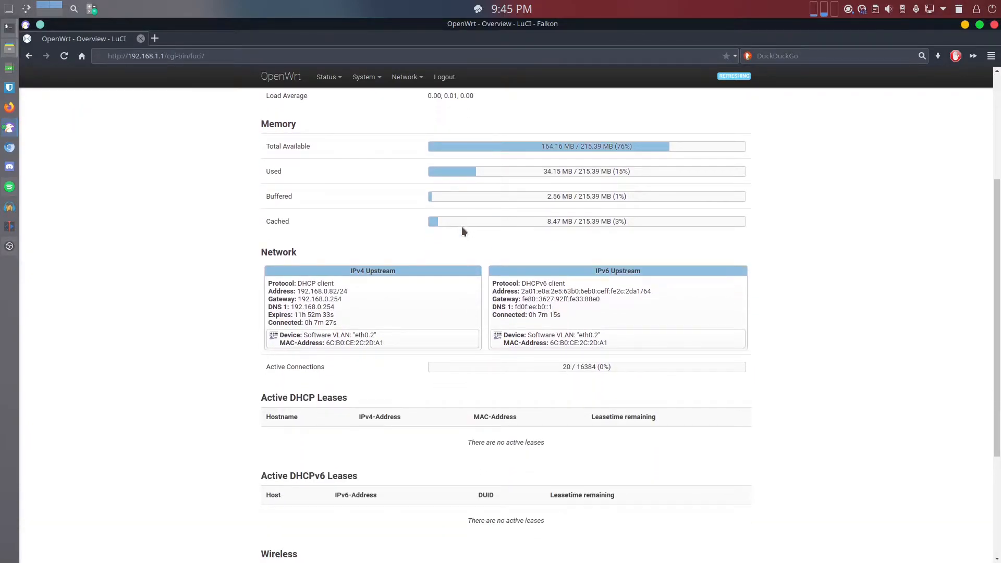
scroll(462, 228, down, 2)
scroll(461, 231, down, 3)
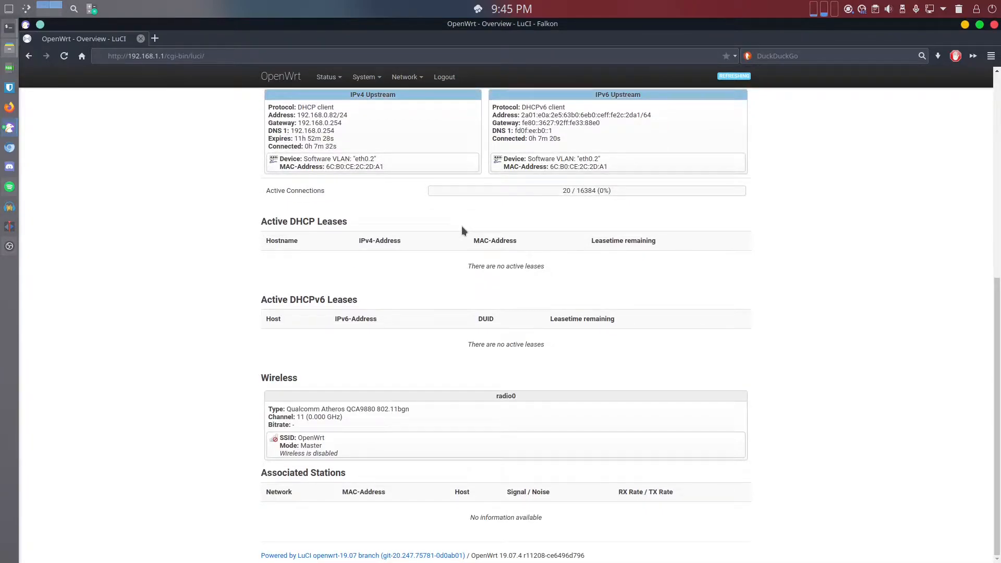
scroll(461, 226, up, 8)
scroll(457, 224, up, 2)
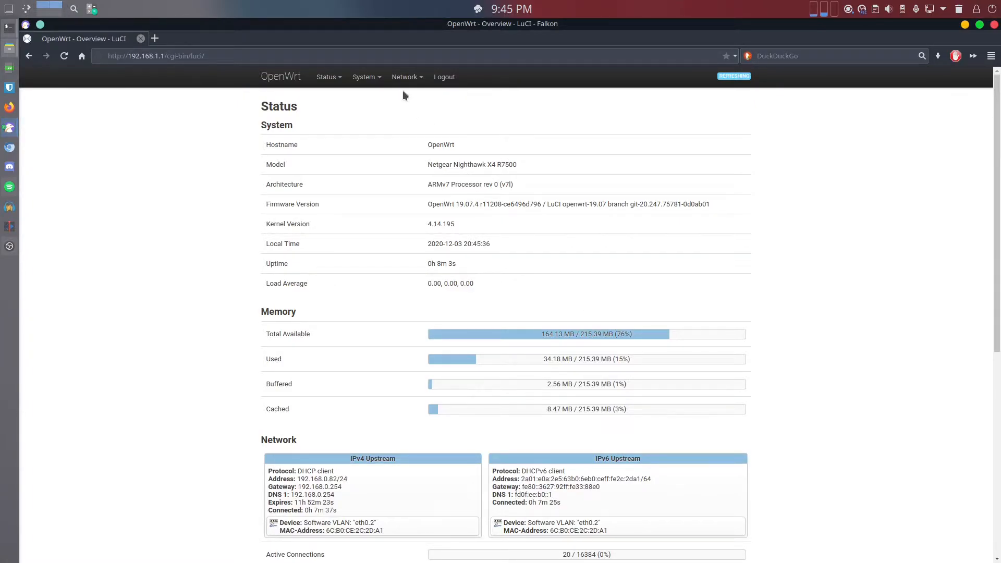
Open the router's network interfaces page and inspect the LAN interface entry.
mouse_move(405, 79)
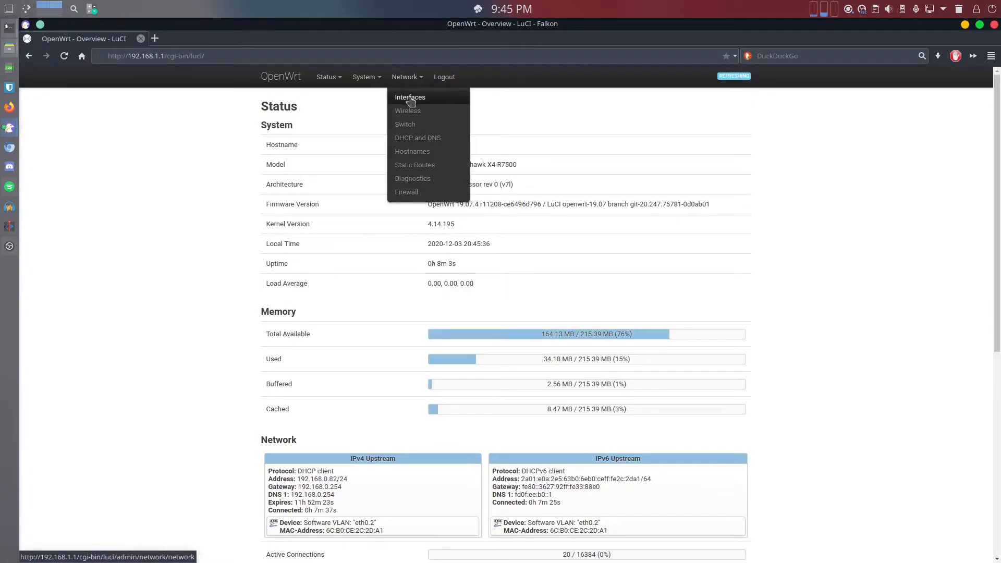
click(411, 99)
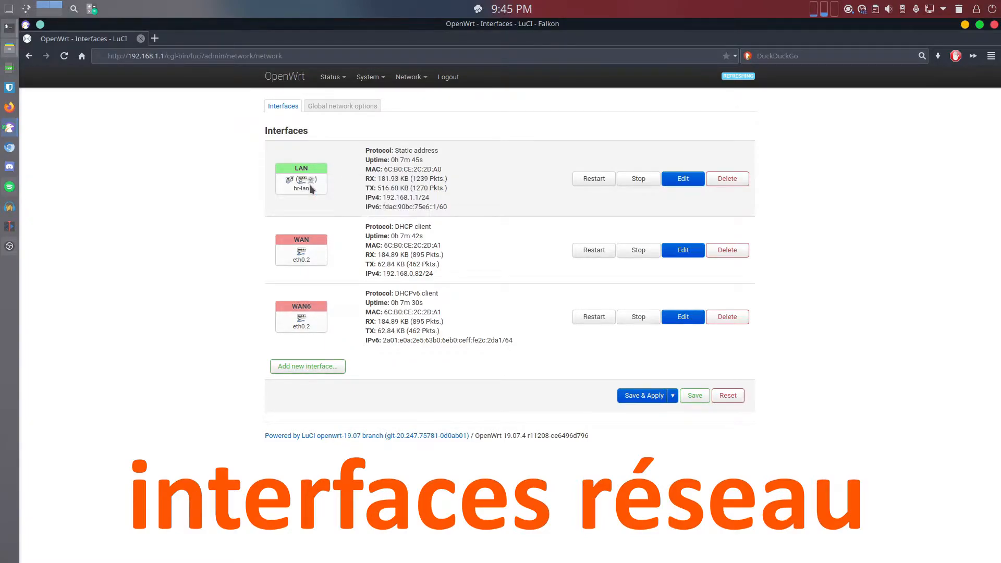
mouse_move(313, 183)
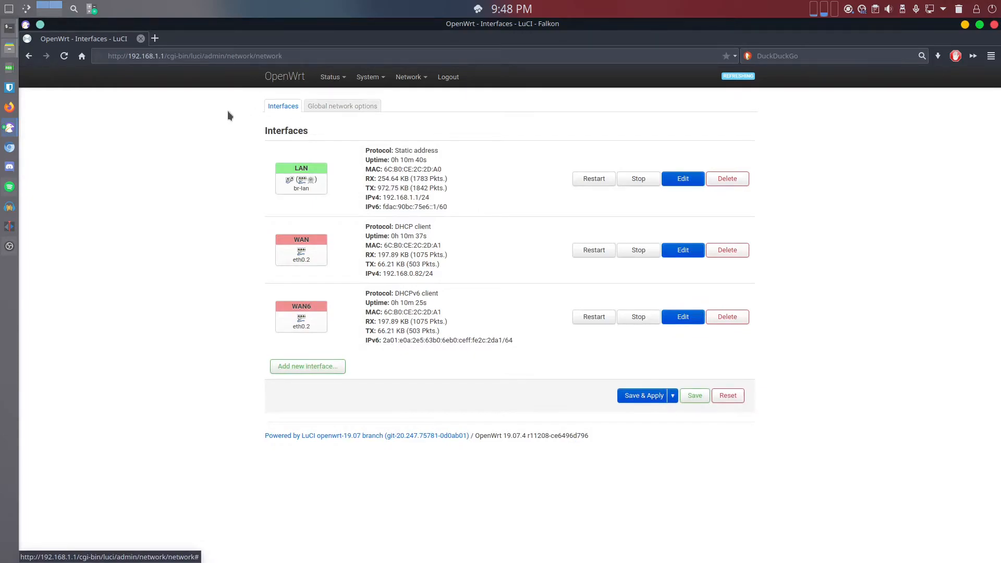
Switch to Konsole, clear the terminal and run ip addr to check the computer's IPv4 address on eth0.
mouse_move(11, 33)
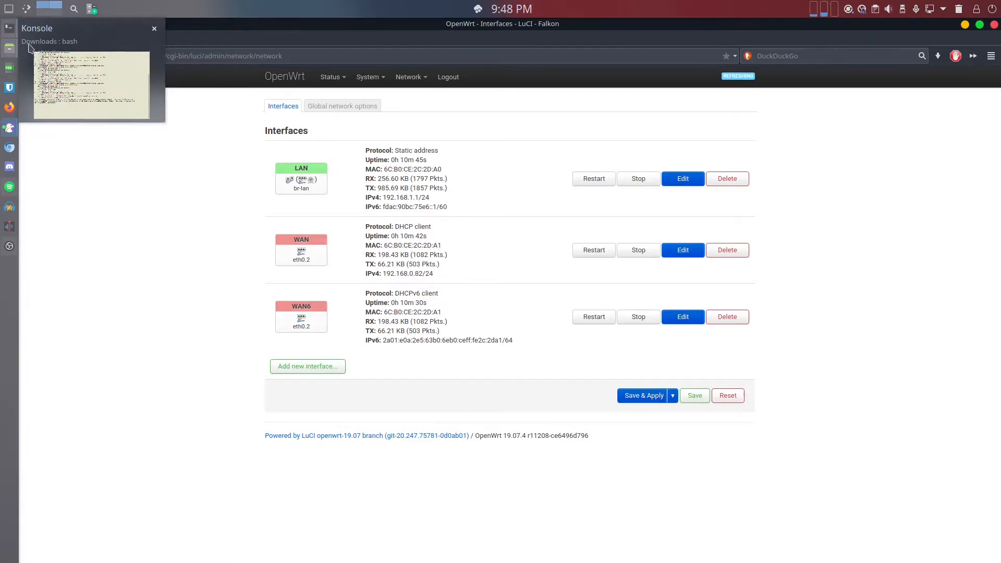
click(42, 64)
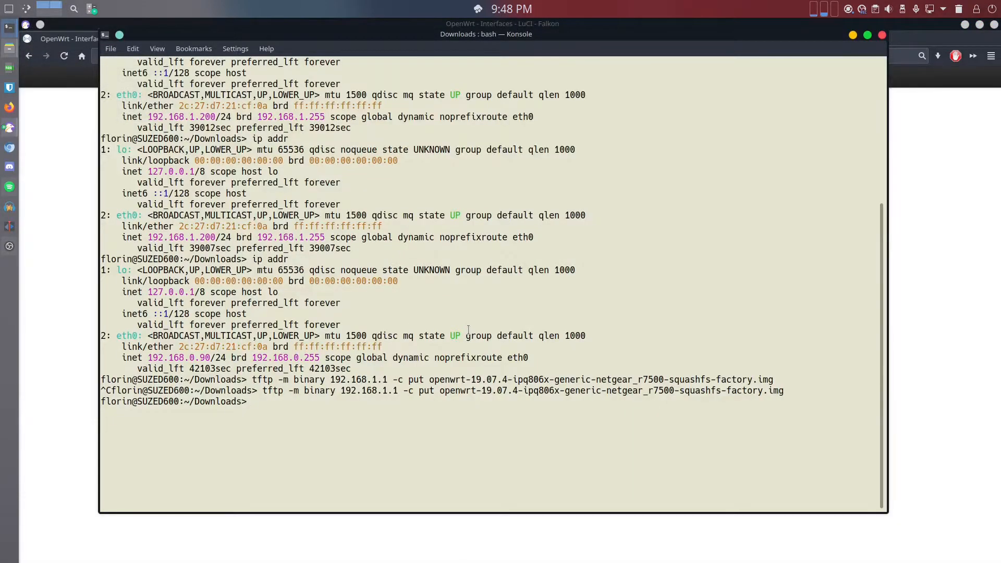
text(clear)
key(Return)
text(ip addr)
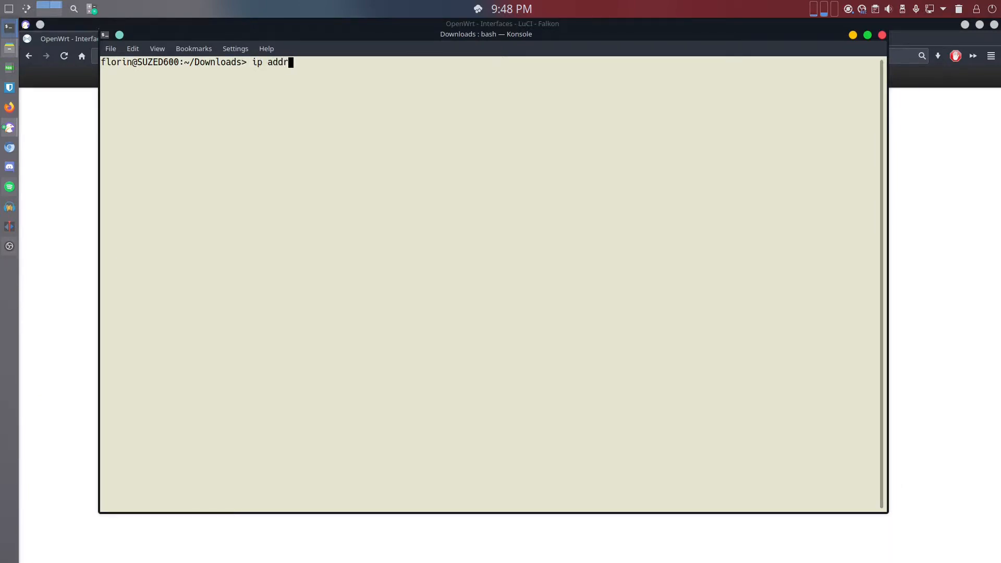
key(Return)
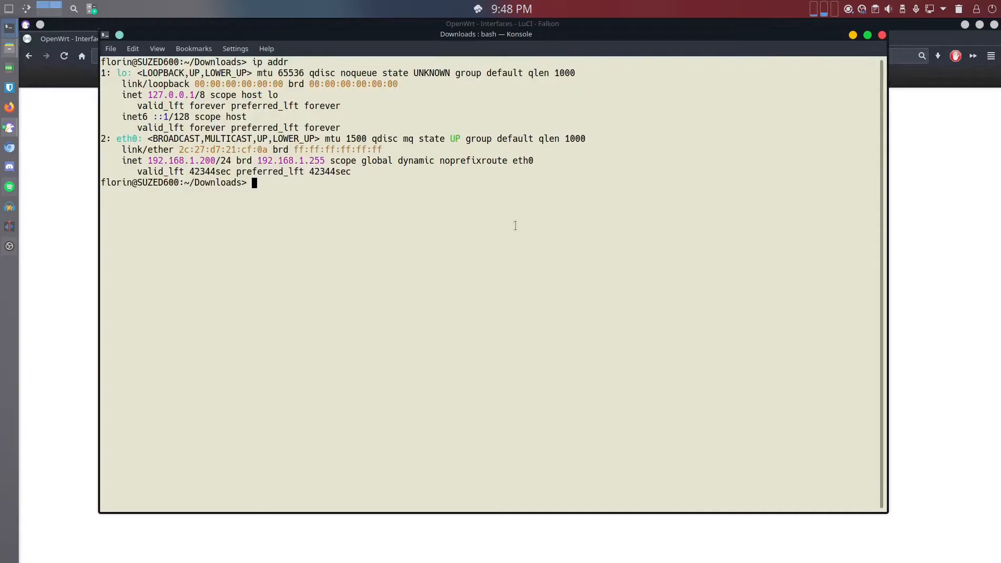
drag(148, 161, 195, 161)
click(160, 160)
click(196, 161)
Return to the browser and examine the LAN interface's general, firewall and DHCP server settings and the WAN interface's general settings.
drag(303, 24, 339, 73)
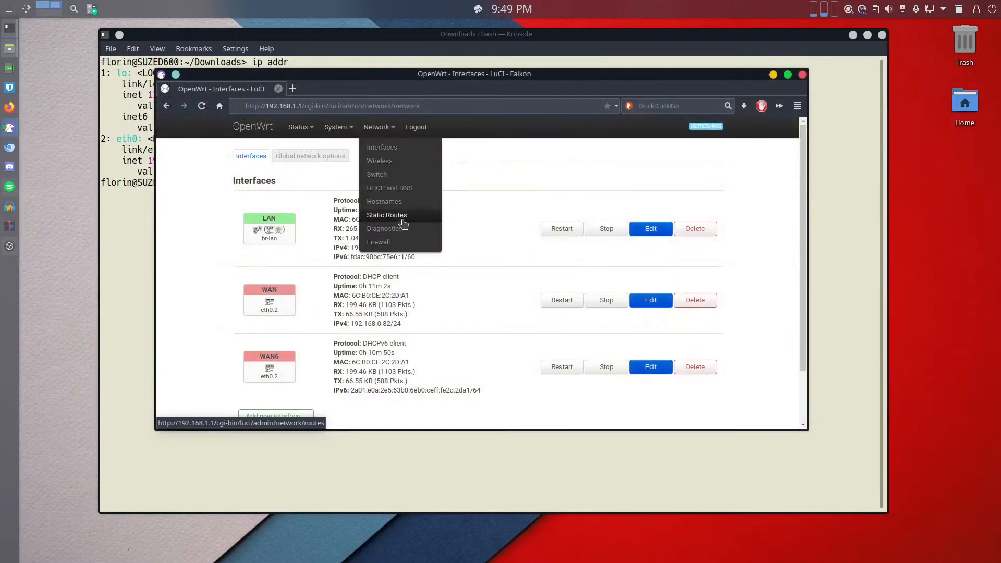
double_click(353, 77)
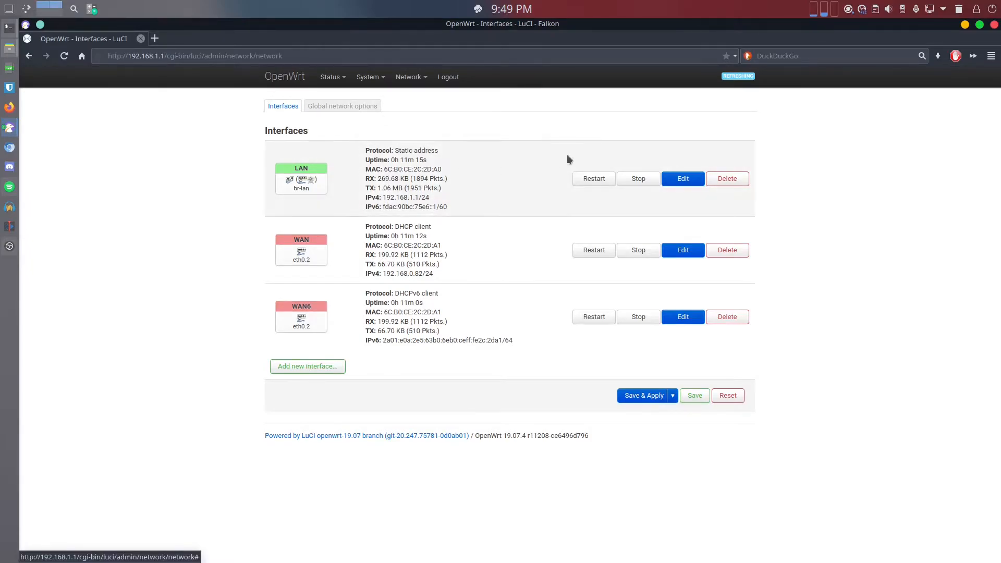
click(683, 180)
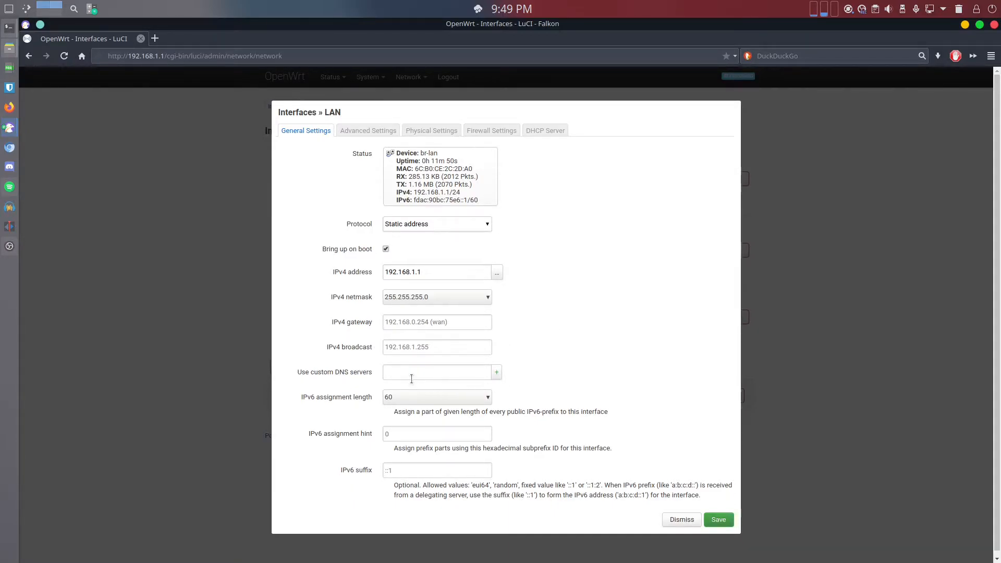
click(500, 134)
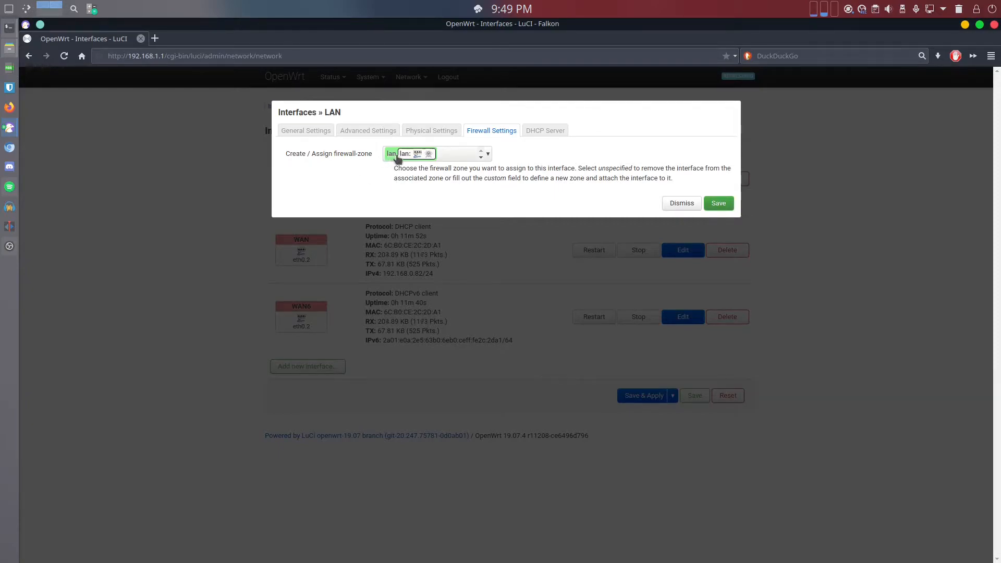
click(545, 131)
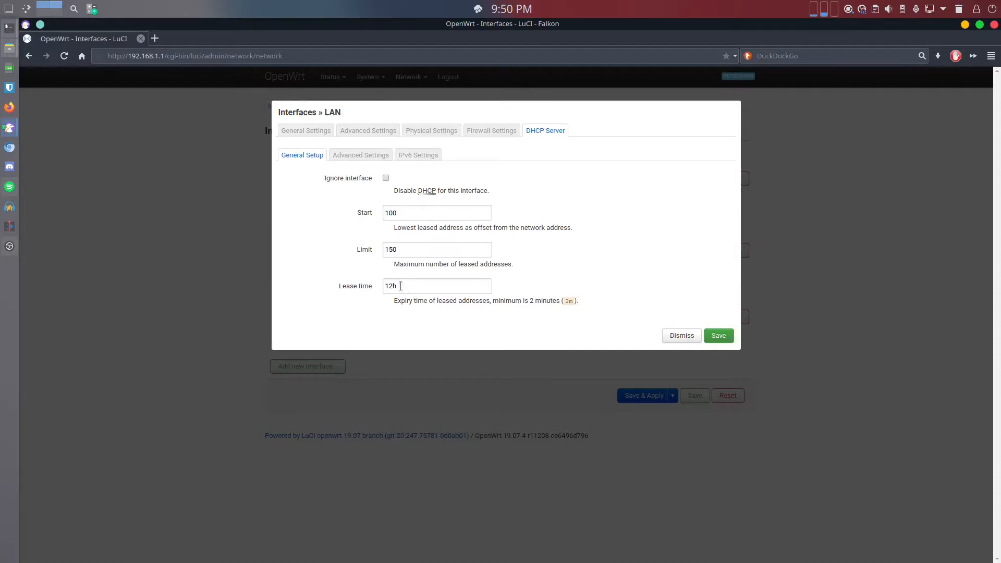
click(681, 337)
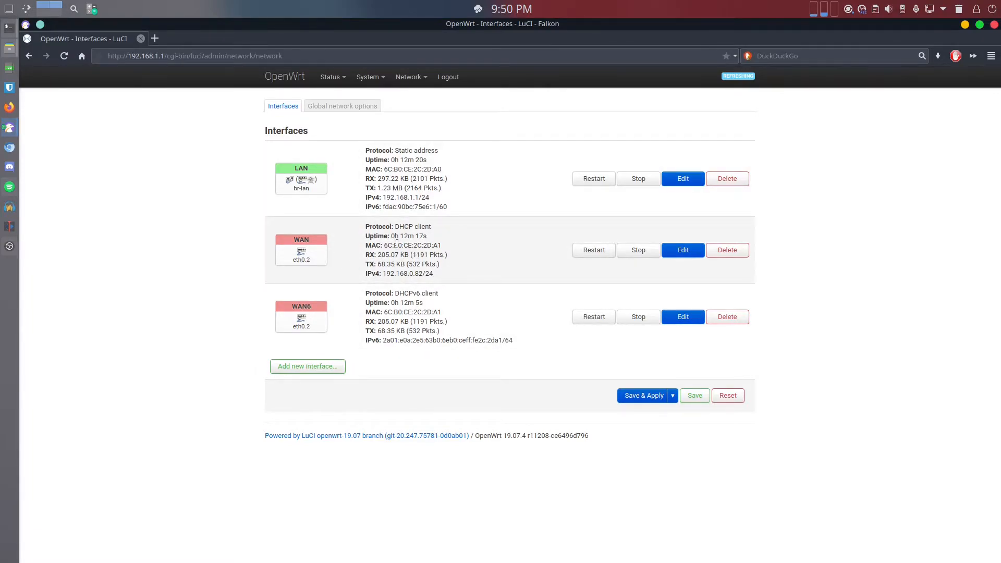
click(683, 251)
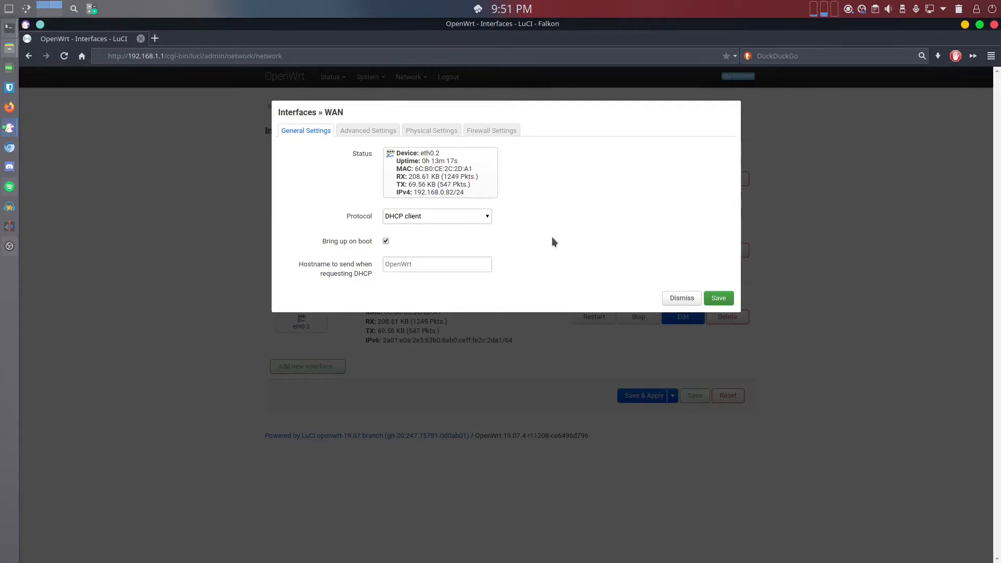
click(677, 298)
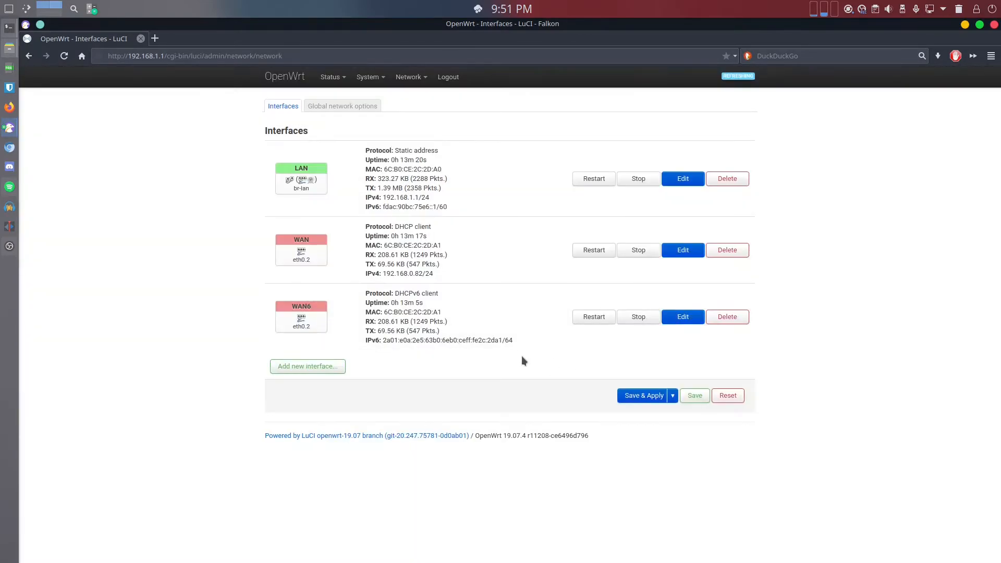
Open the openwrt.org website in a new browser tab.
click(155, 38)
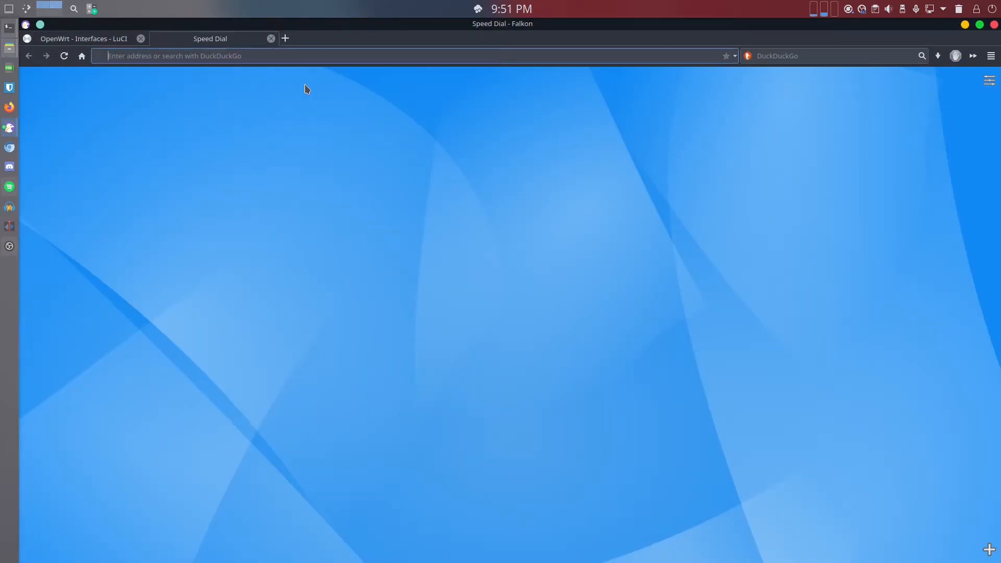
text(openw)
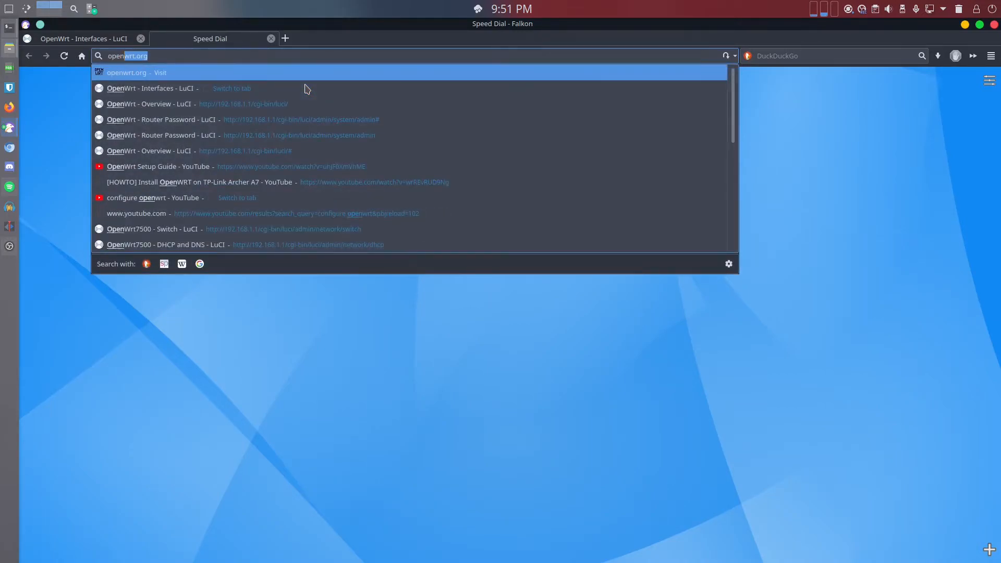
text(rt.org)
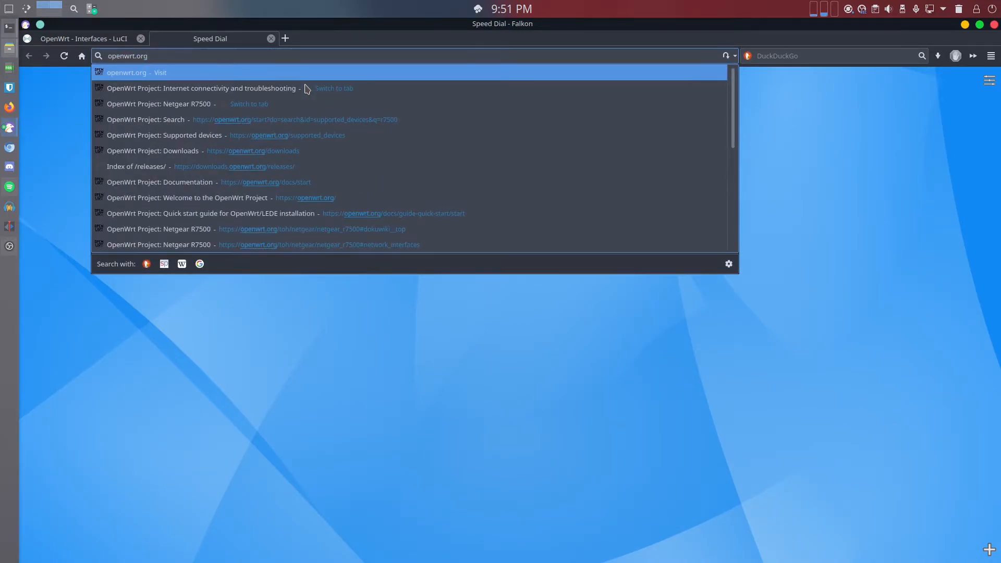
key(Return)
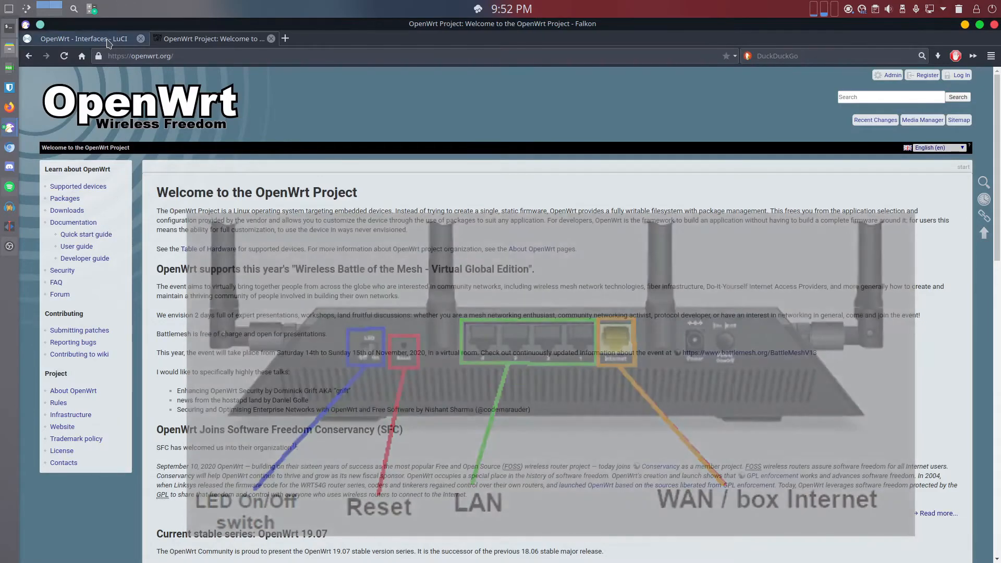
Return to the router's interfaces page and recheck the LAN interface's DHCP server settings.
click(114, 38)
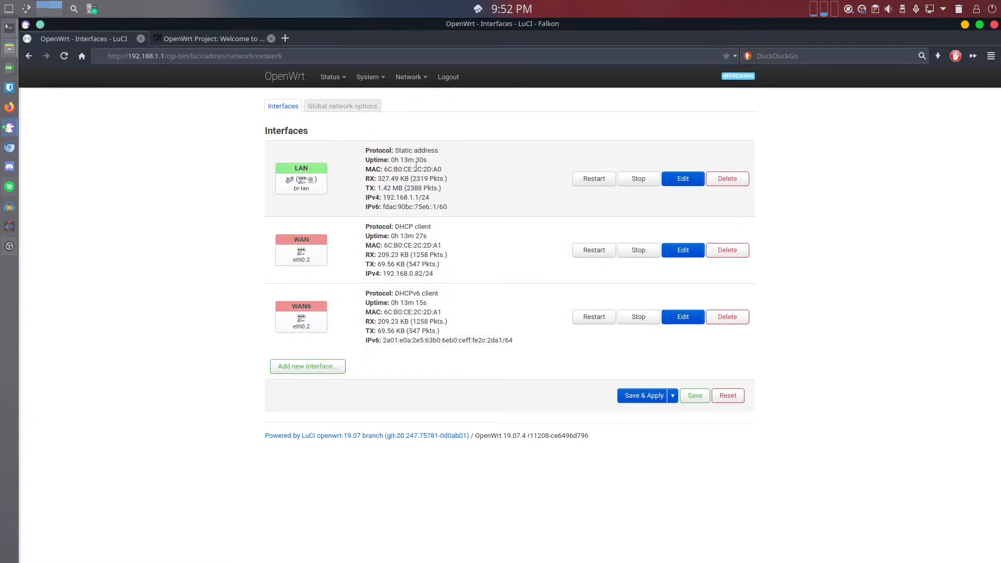
click(681, 179)
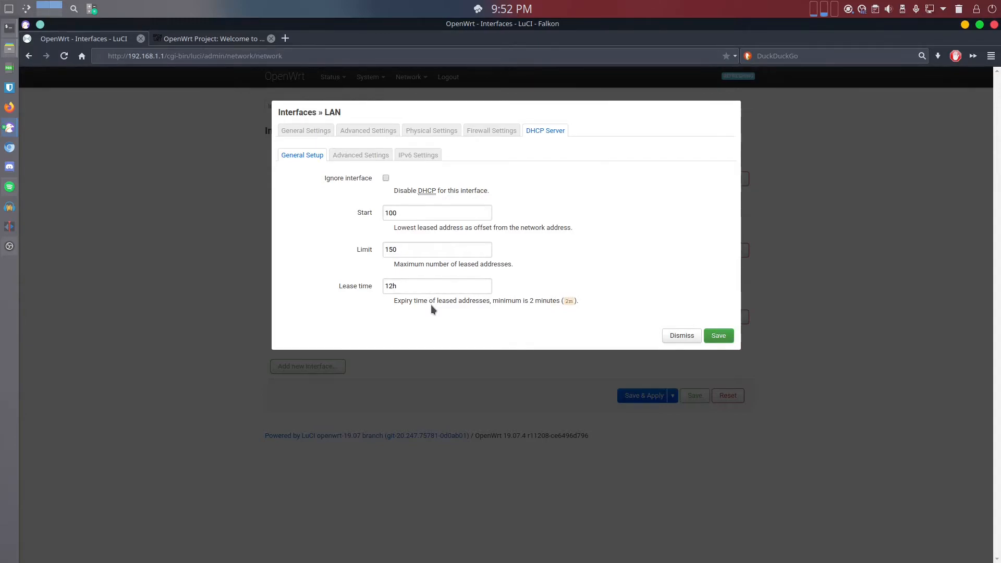
click(676, 339)
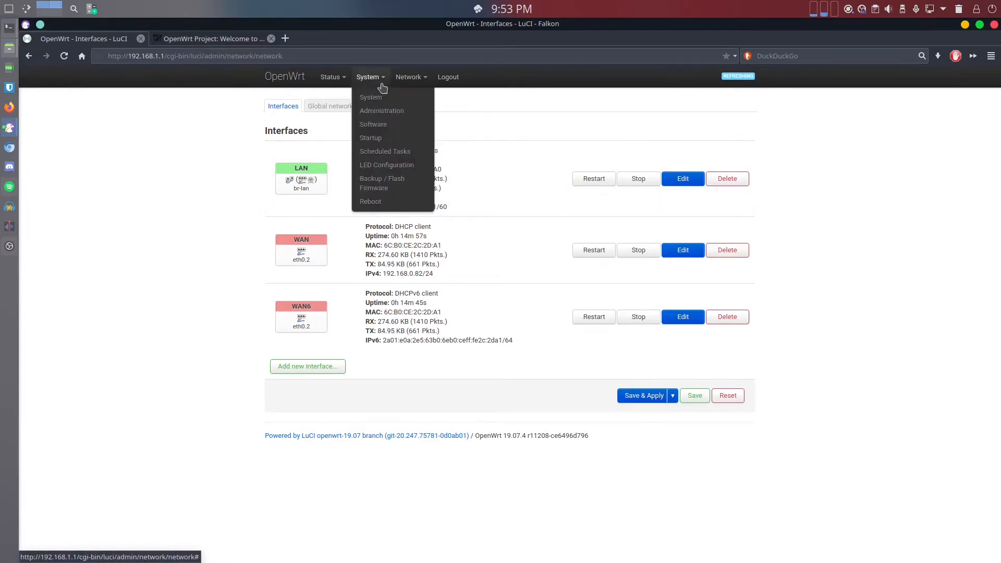
Open the disabled OpenWrt wireless network for editing and view the maximum transmit power options.
mouse_move(427, 90)
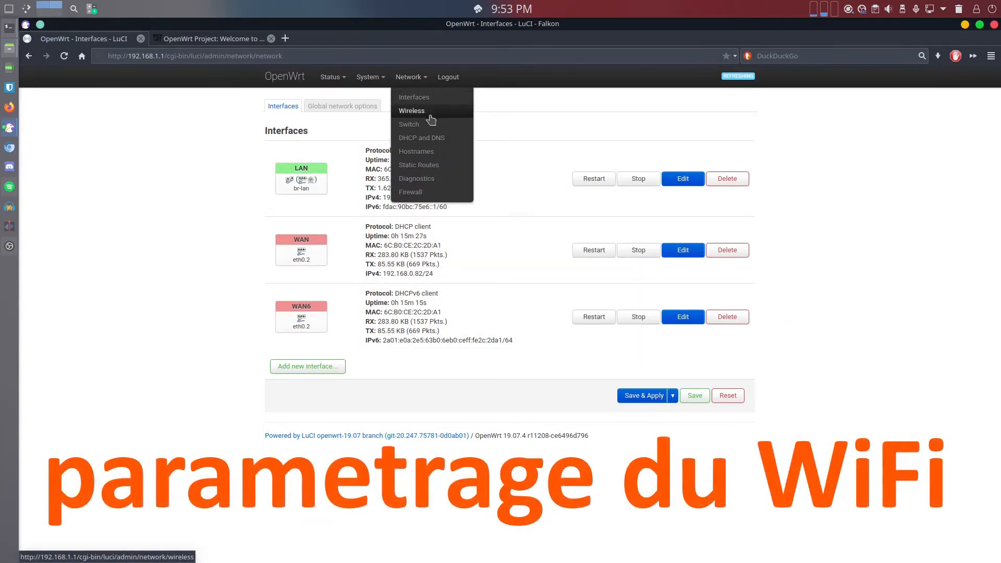
click(461, 114)
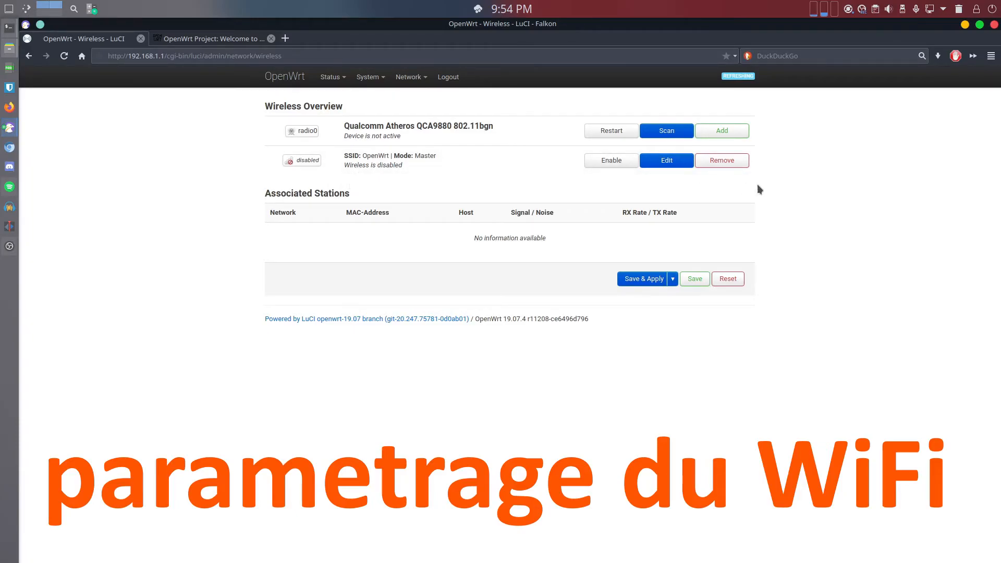
click(679, 167)
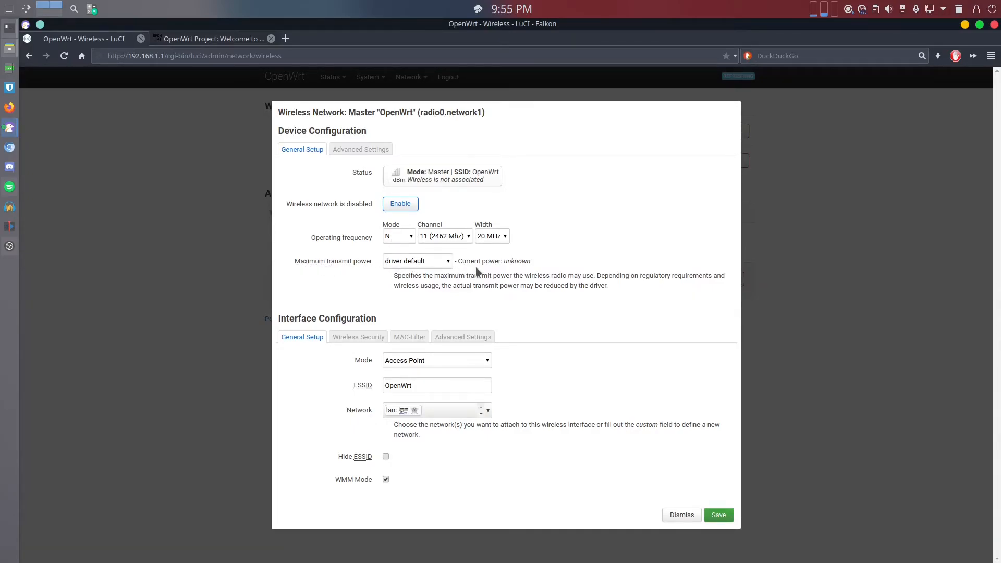
click(445, 263)
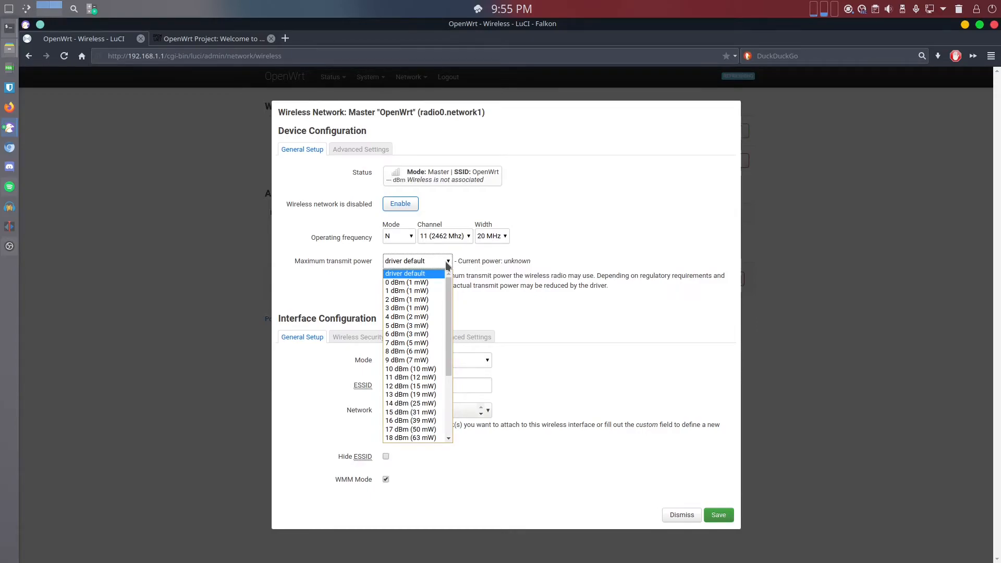
click(446, 264)
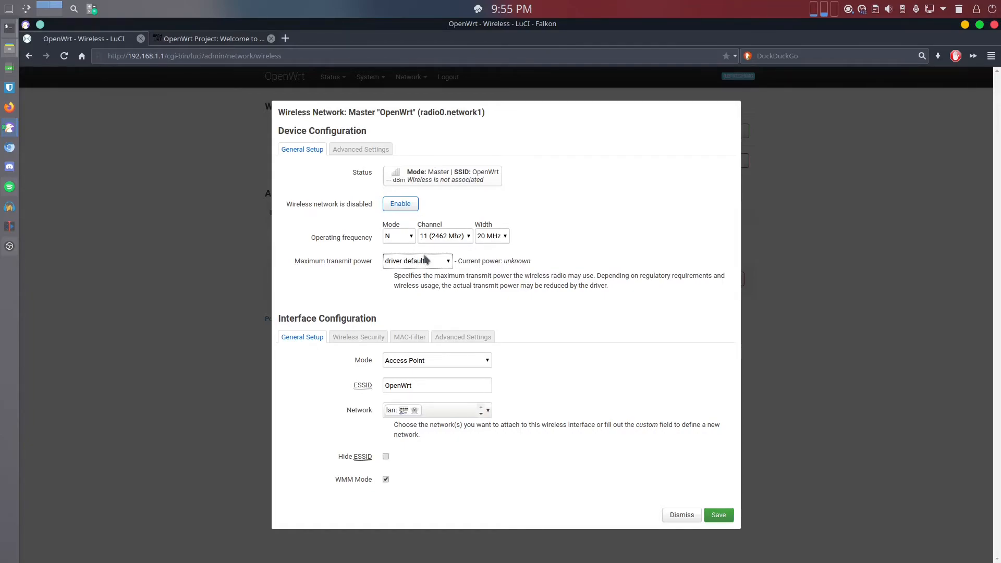
Set the wireless device's country code to FR - France and save the network's configuration.
click(376, 151)
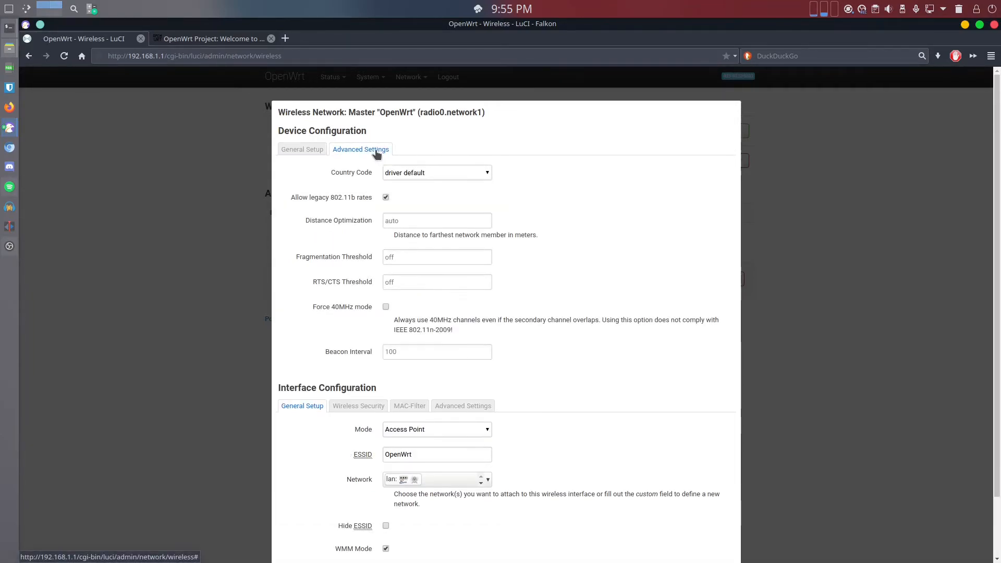
click(429, 171)
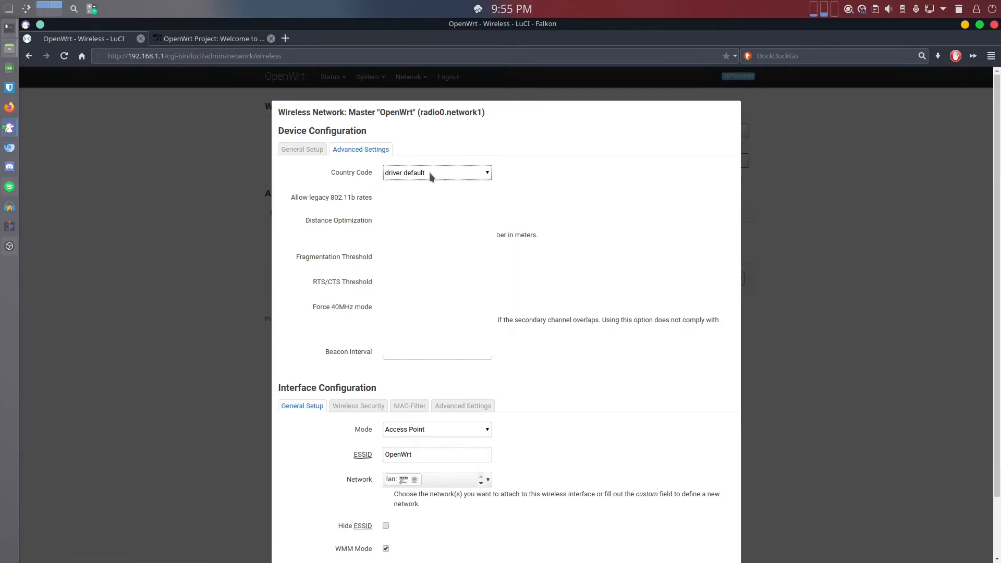
scroll(475, 254, down, 20)
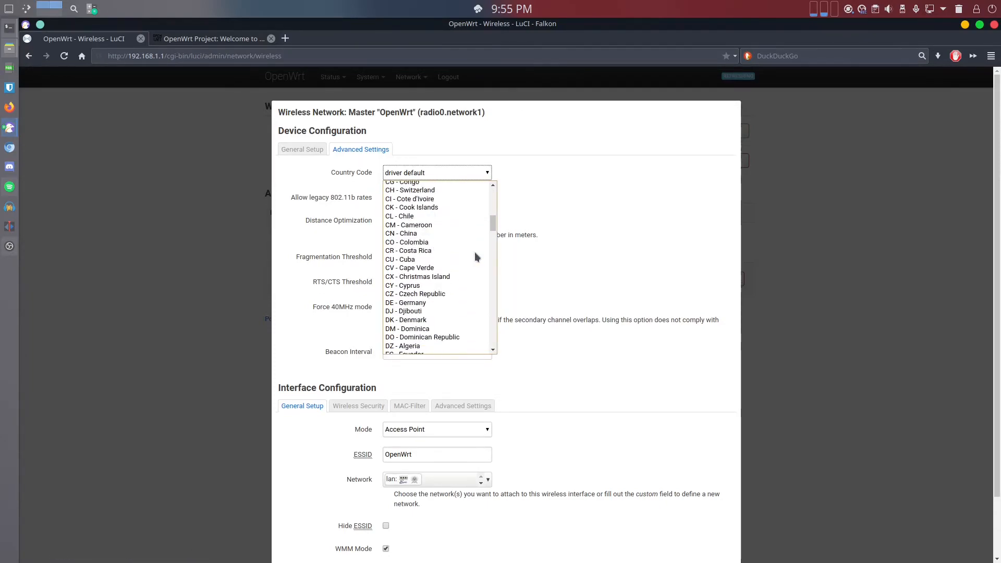
scroll(474, 252, up, 1)
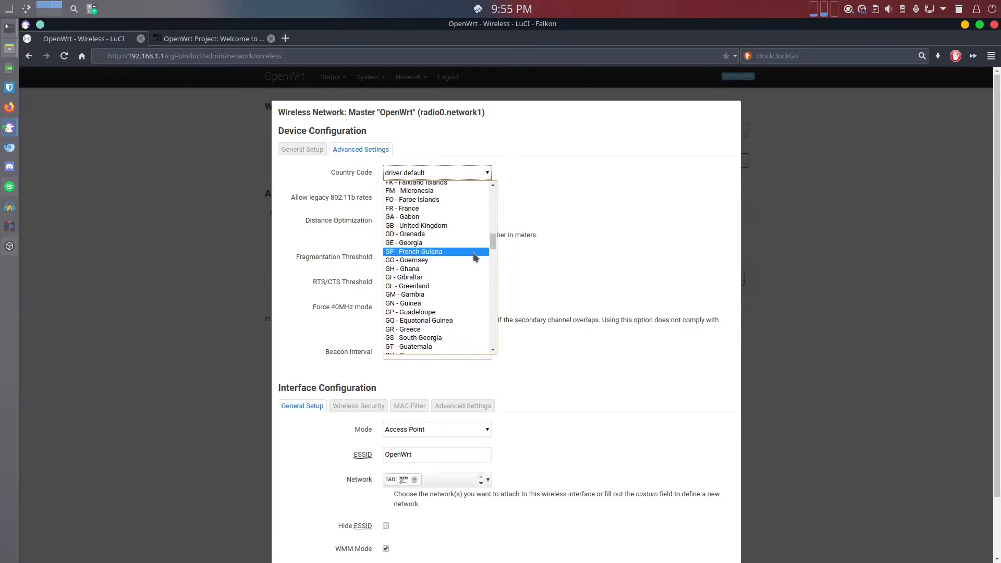
click(424, 208)
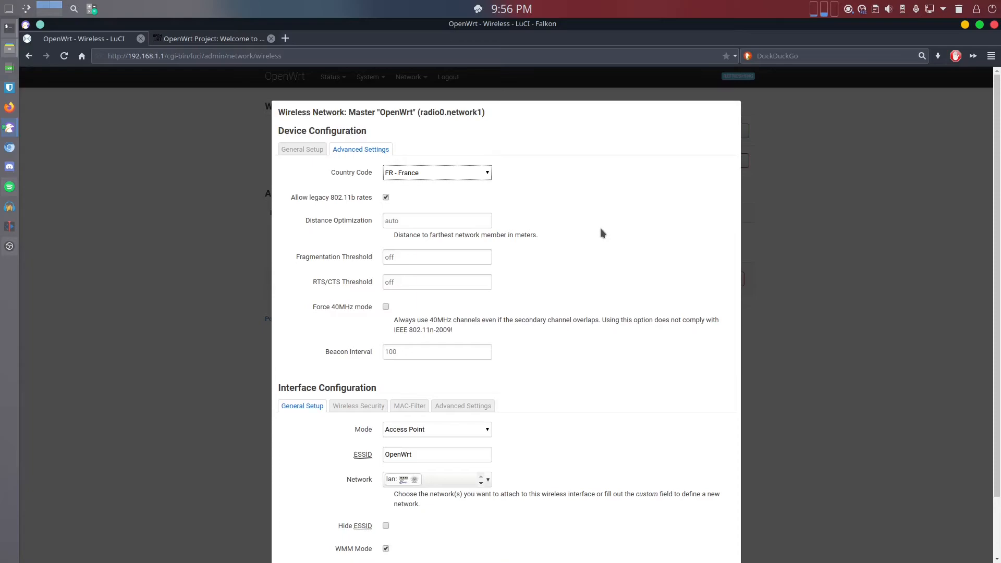
scroll(699, 396, down, 2)
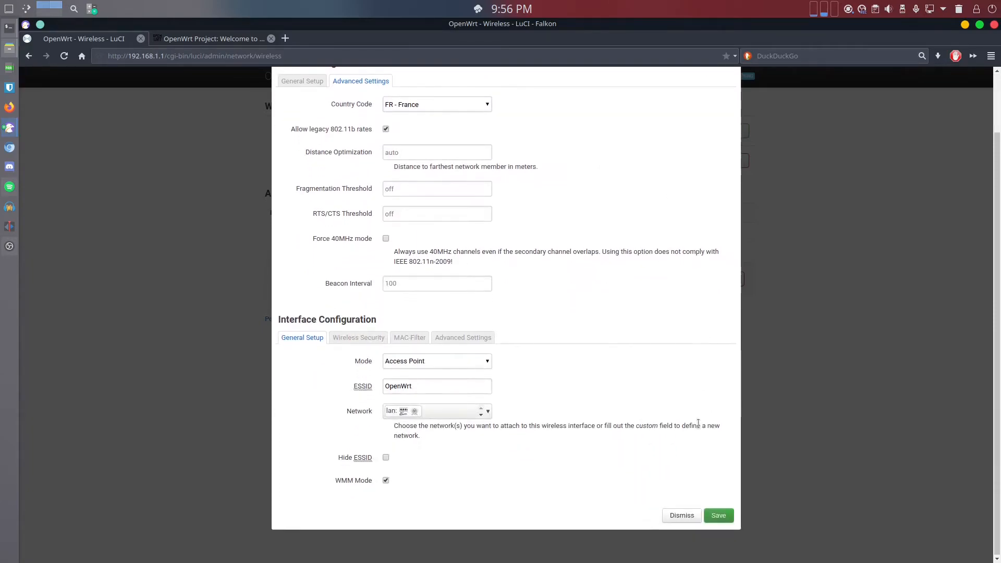
click(718, 515)
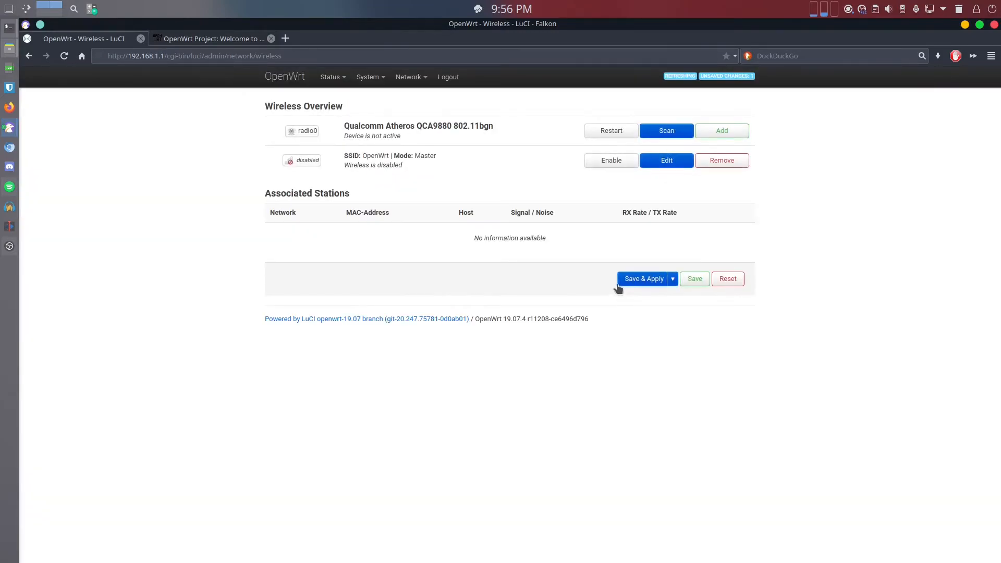
Reopen the OpenWrt wireless network for editing and review the interface's general setup, including its mode and ESSID.
click(665, 161)
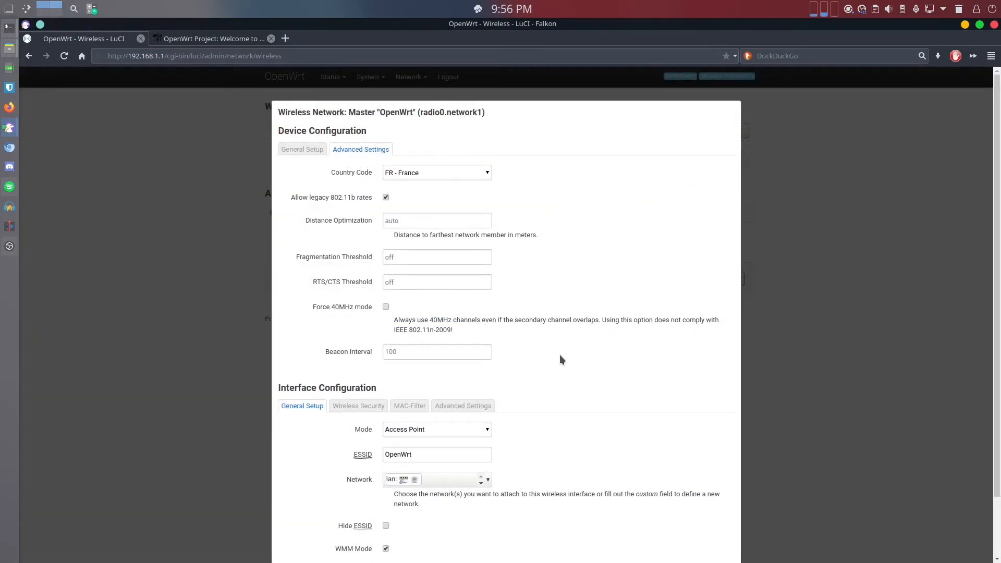
scroll(561, 357, down, 1)
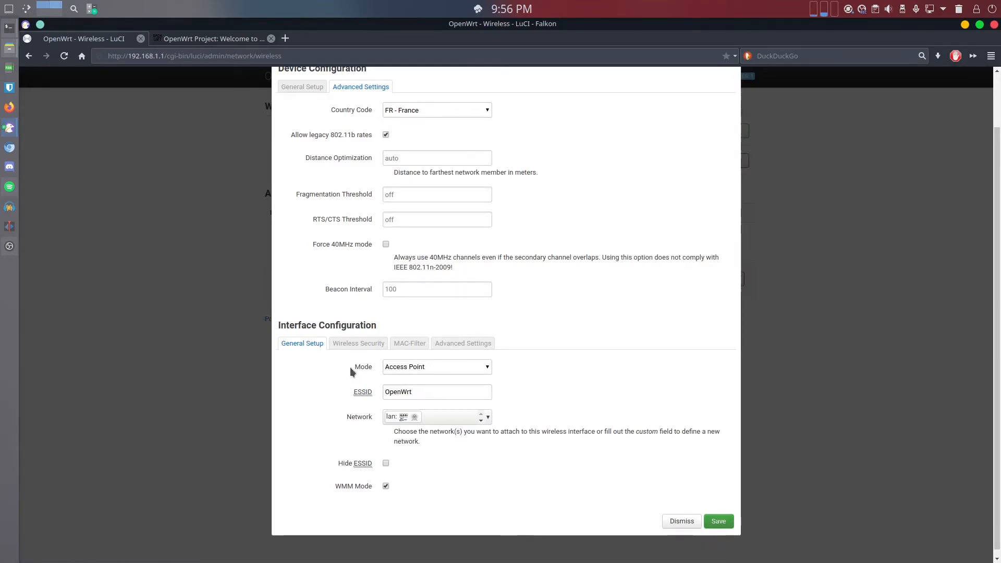
click(420, 392)
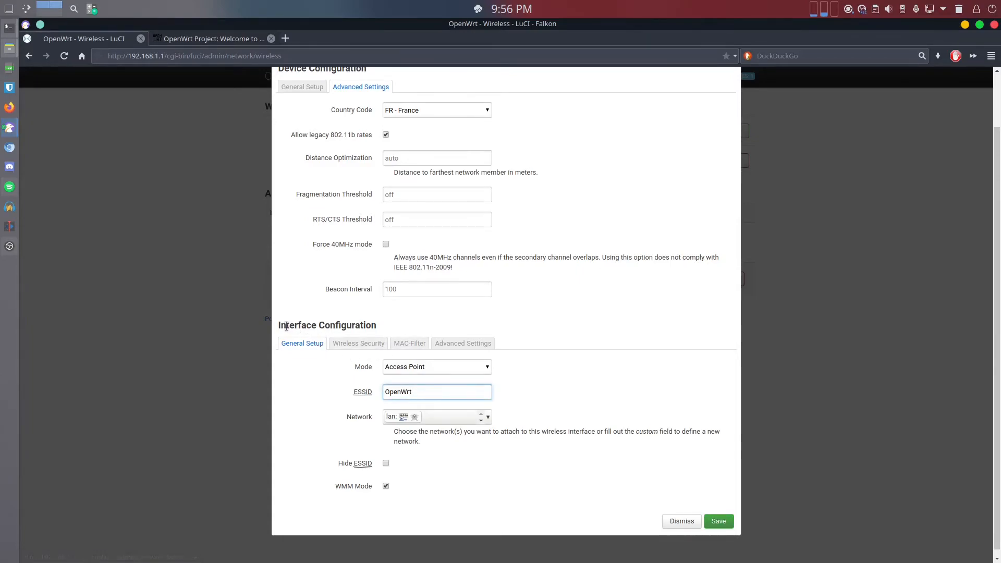
drag(277, 326, 406, 322)
click(406, 327)
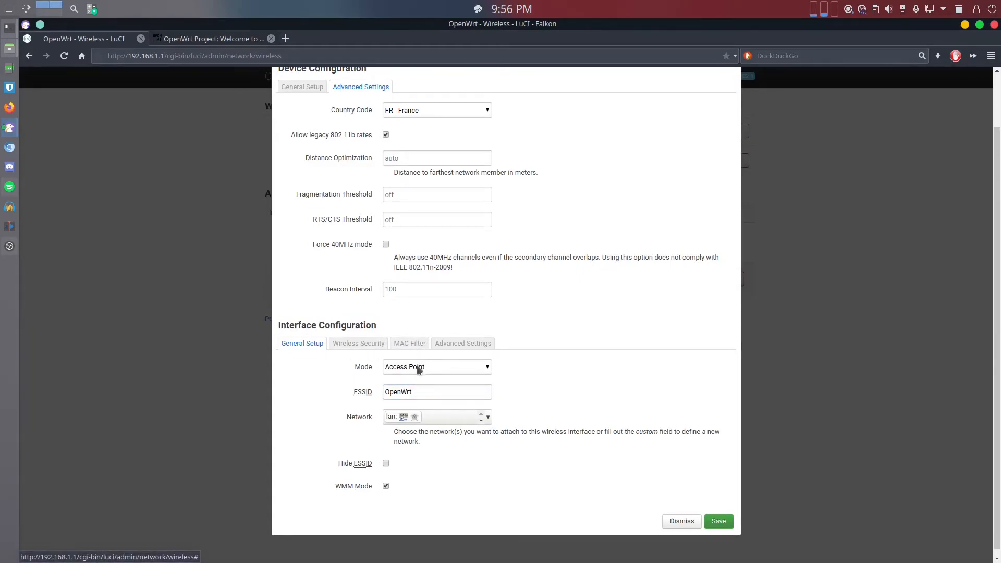
click(423, 394)
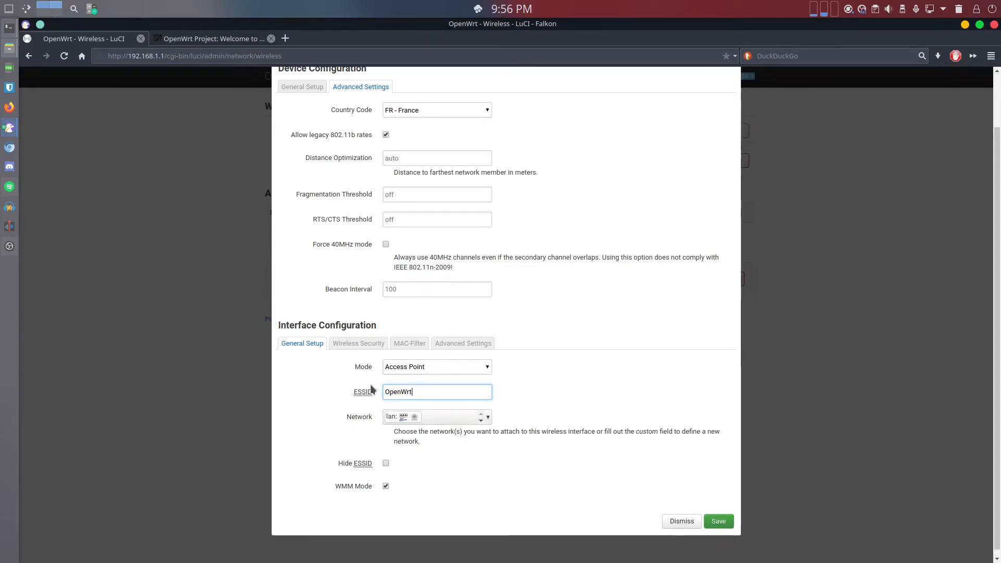
Set the wireless interface's encryption to WPA2-PSK (strong security) and go to its key field.
click(368, 343)
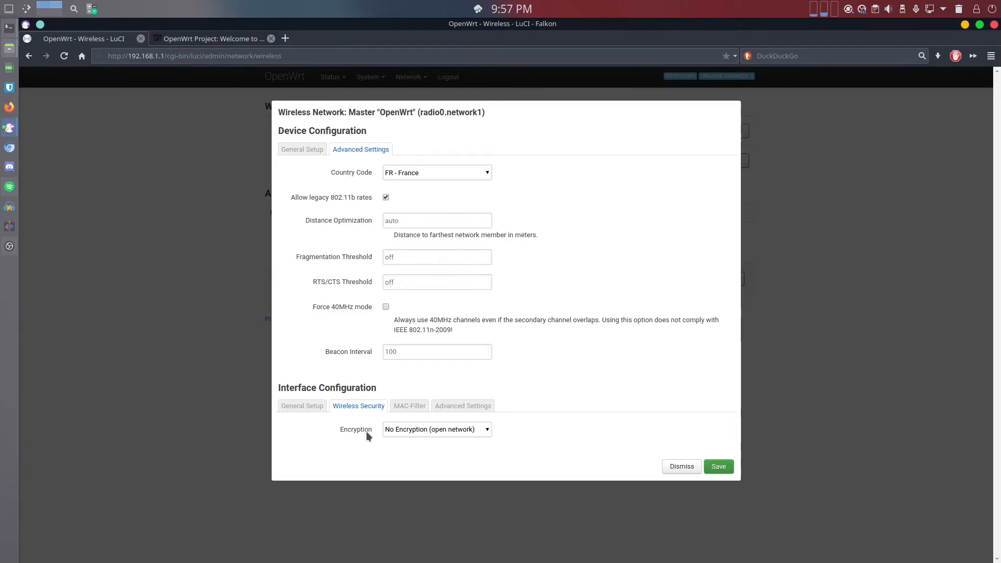
click(407, 430)
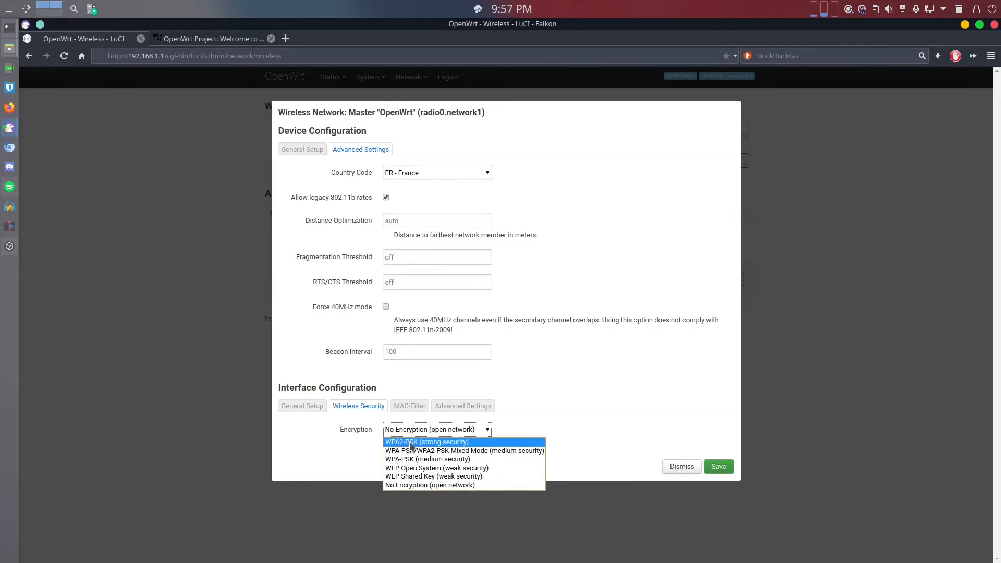
click(461, 444)
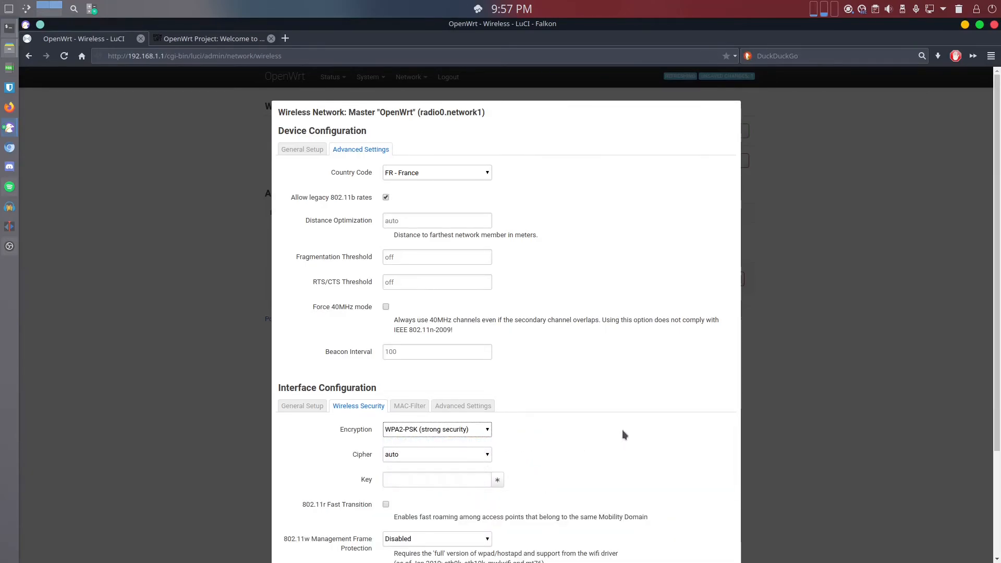
scroll(621, 429, down, 3)
scroll(621, 429, down, 2)
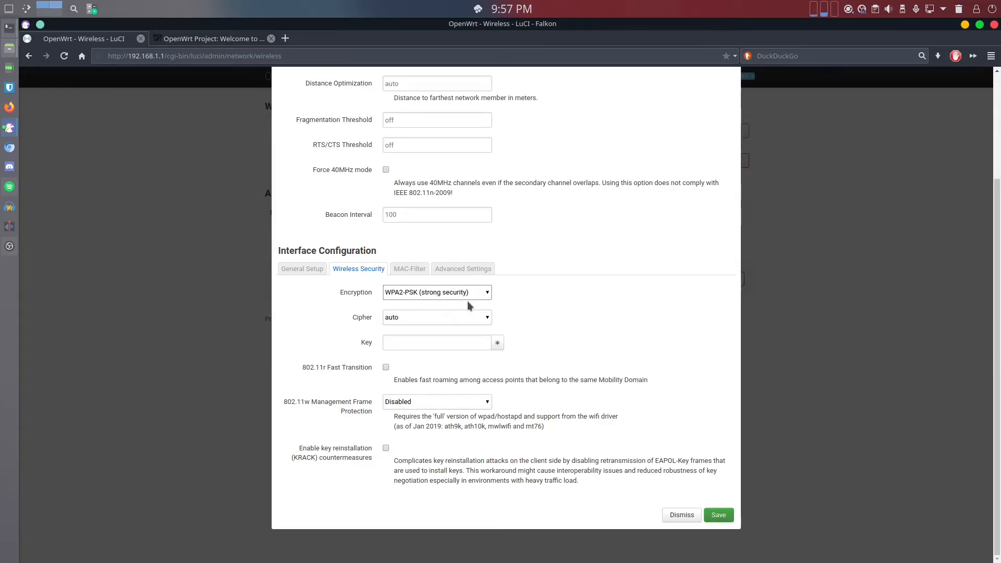
click(419, 341)
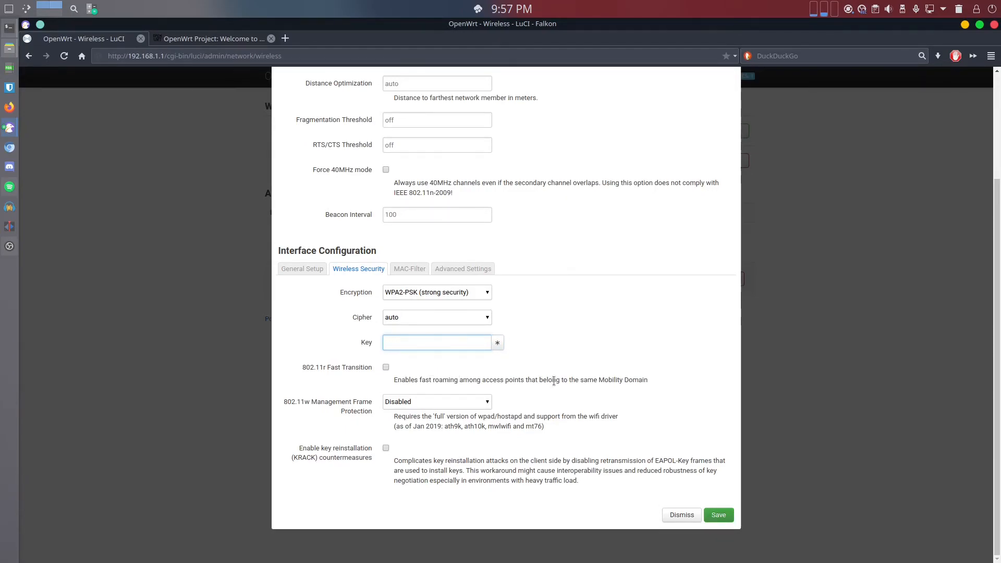
Set the wireless interface's MAC address filter to Allow listed only and view the devices available for its MAC list.
click(417, 268)
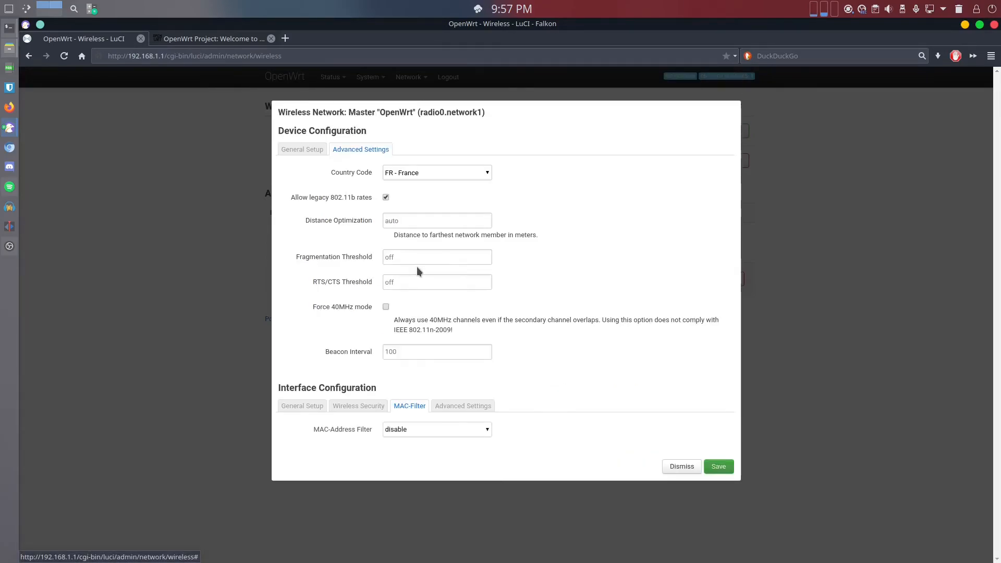
click(424, 431)
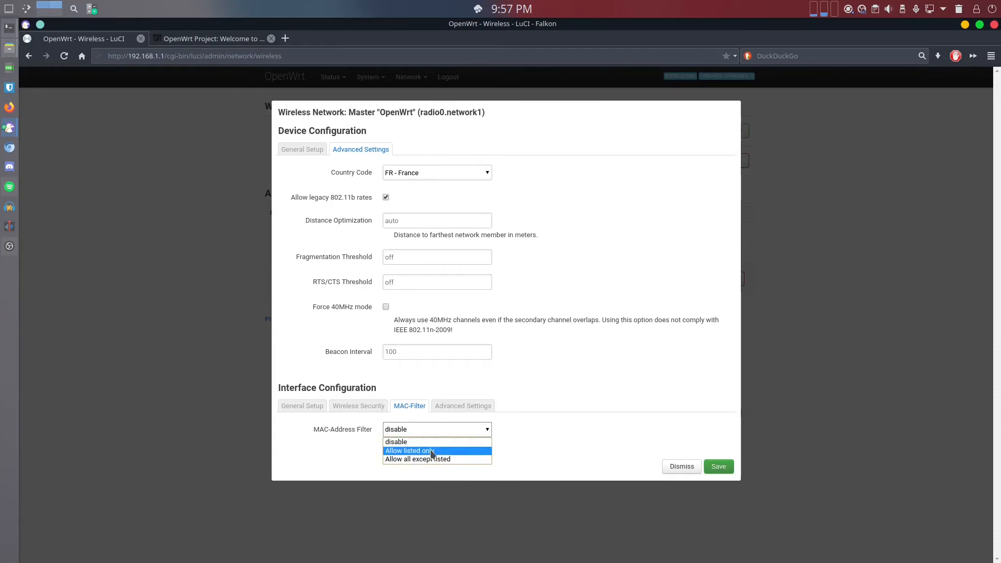
click(465, 450)
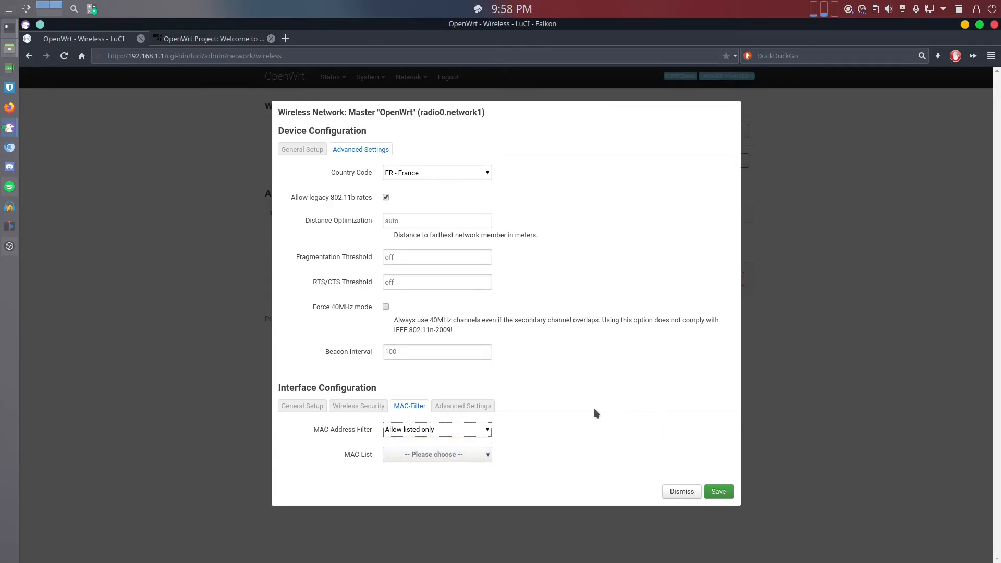
click(439, 454)
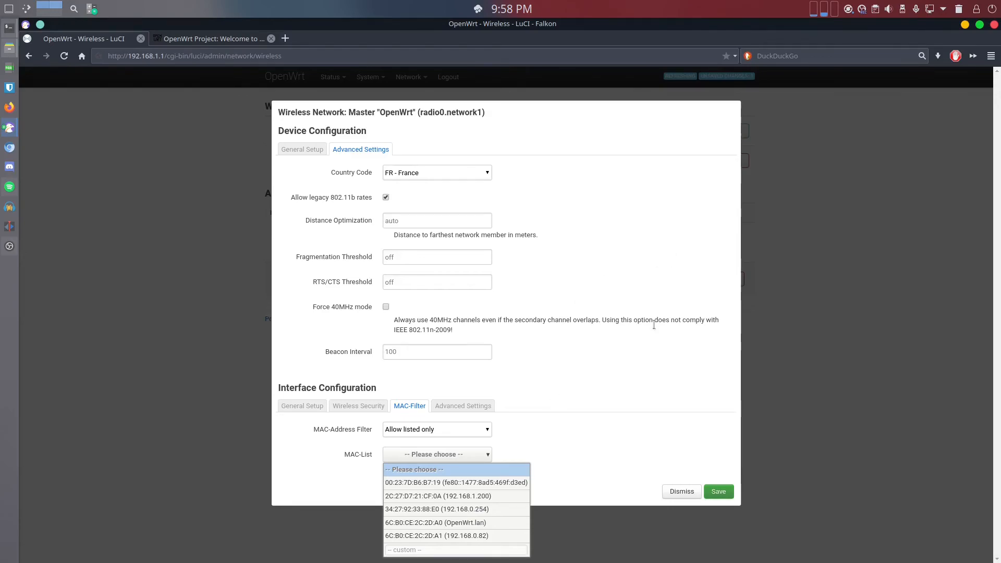
click(553, 458)
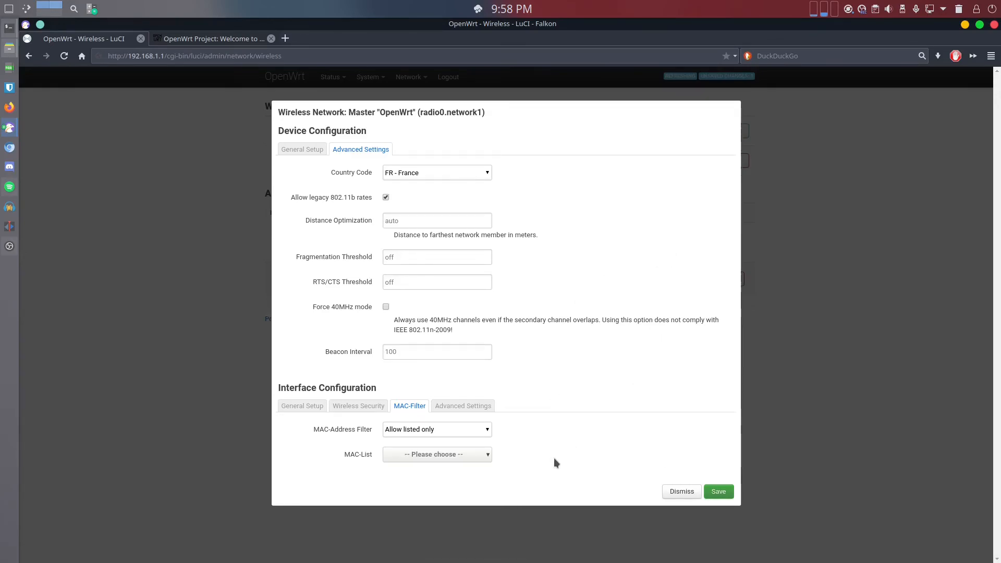
Review the wireless interface's advanced settings, then close the network's configuration without saving.
click(459, 407)
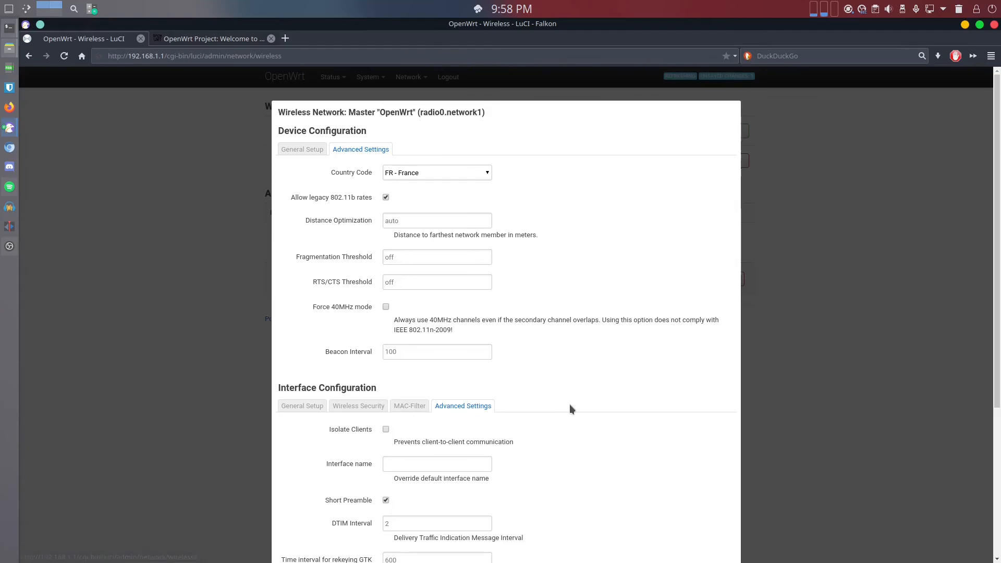
scroll(661, 426, down, 5)
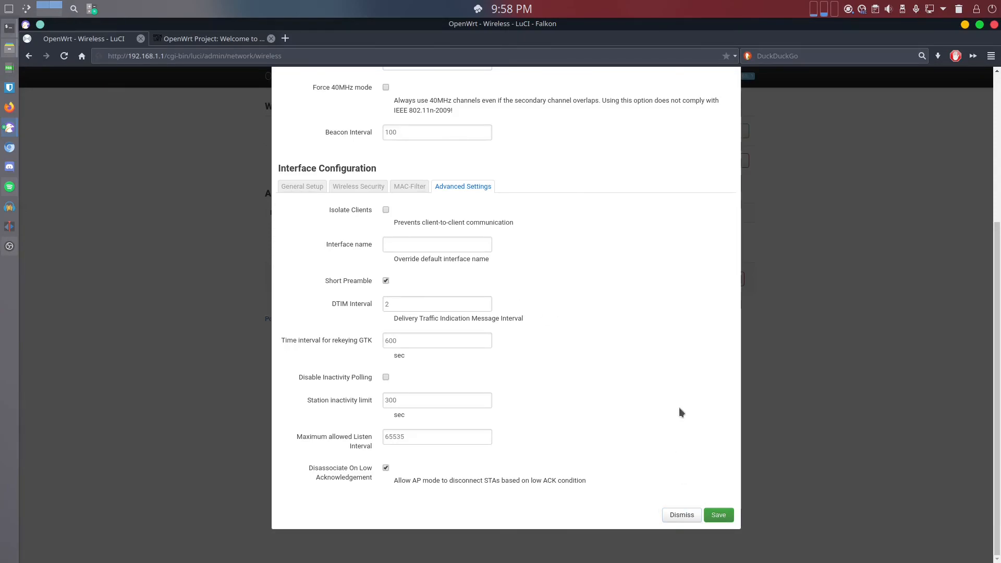
click(679, 516)
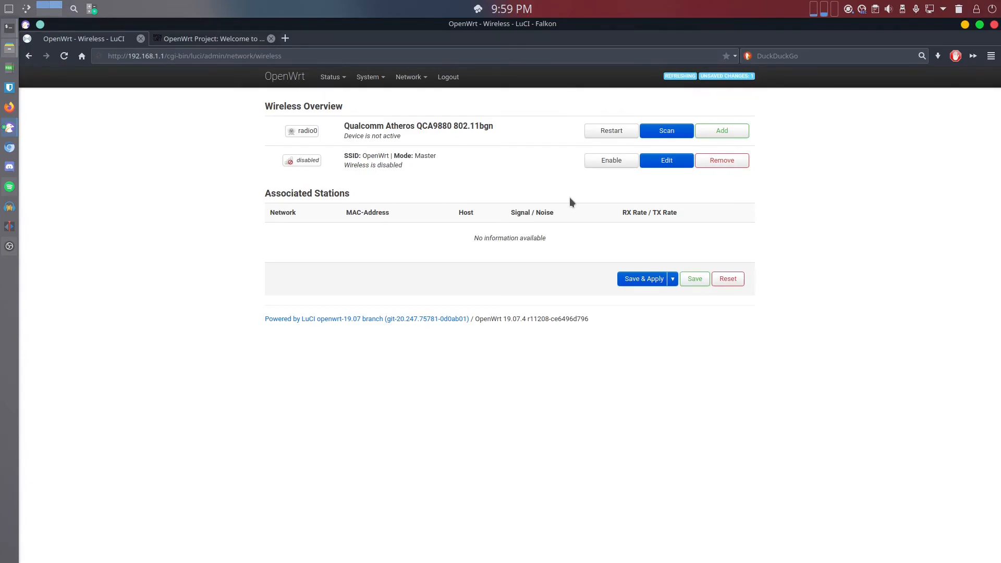
Open the router's status overview and examine its system, memory, network, DHCP lease and wireless sections.
mouse_move(410, 79)
click(324, 84)
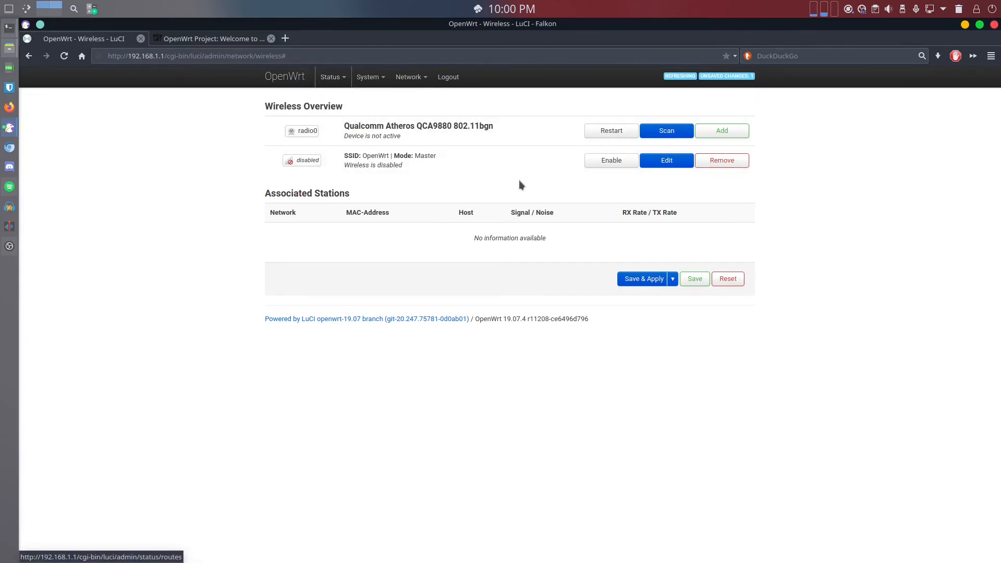
mouse_move(324, 79)
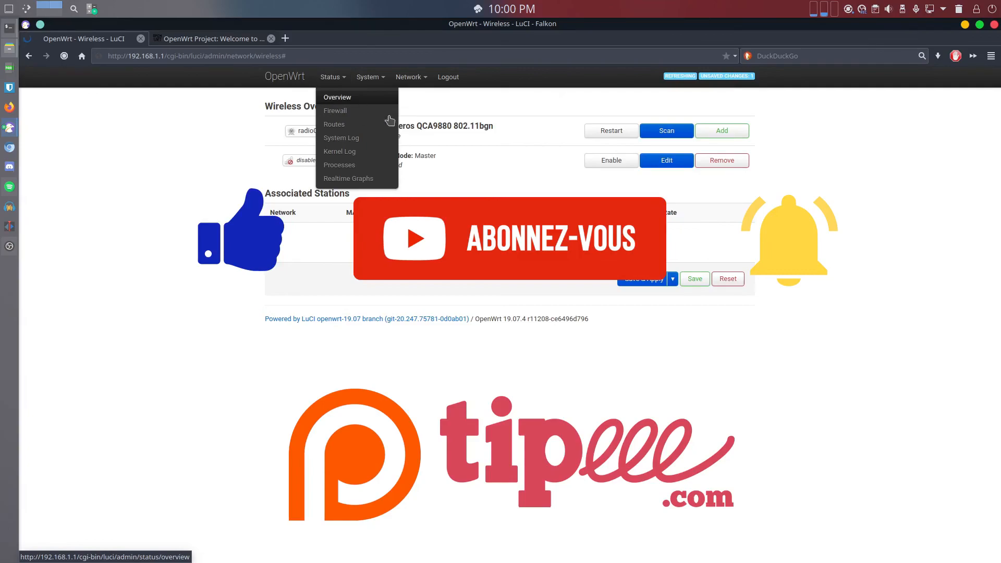
click(336, 99)
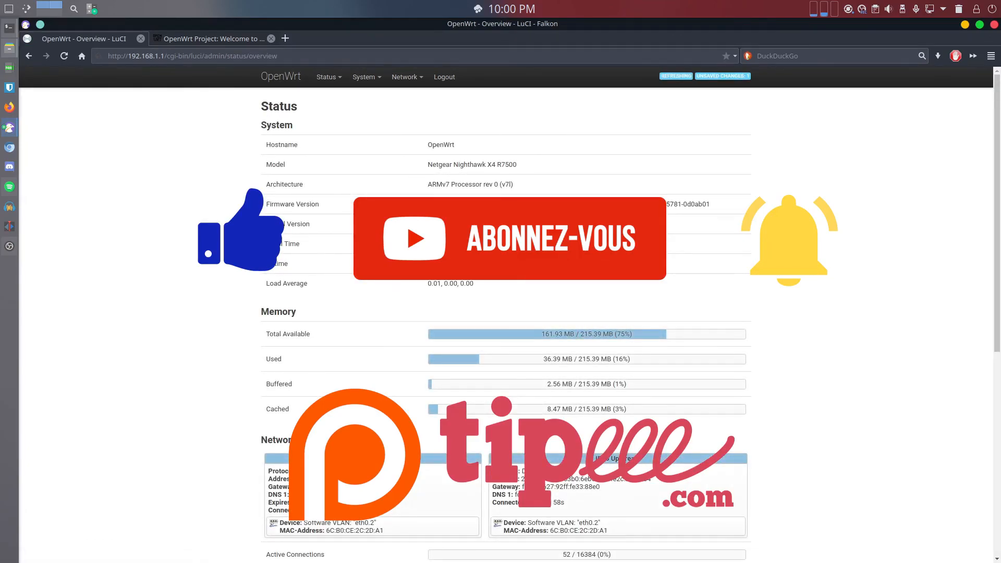
scroll(713, 235, down, 3)
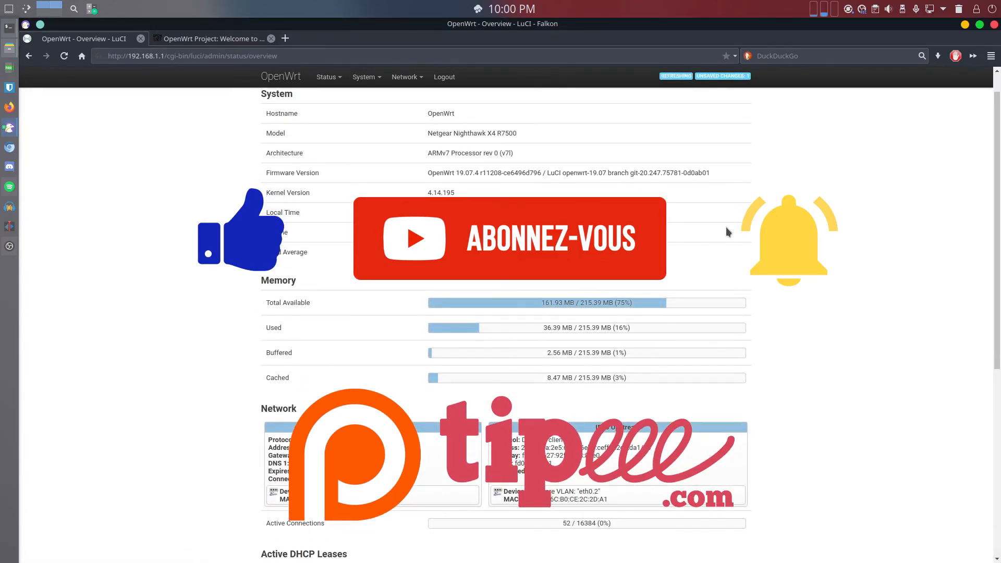
scroll(727, 236, down, 2)
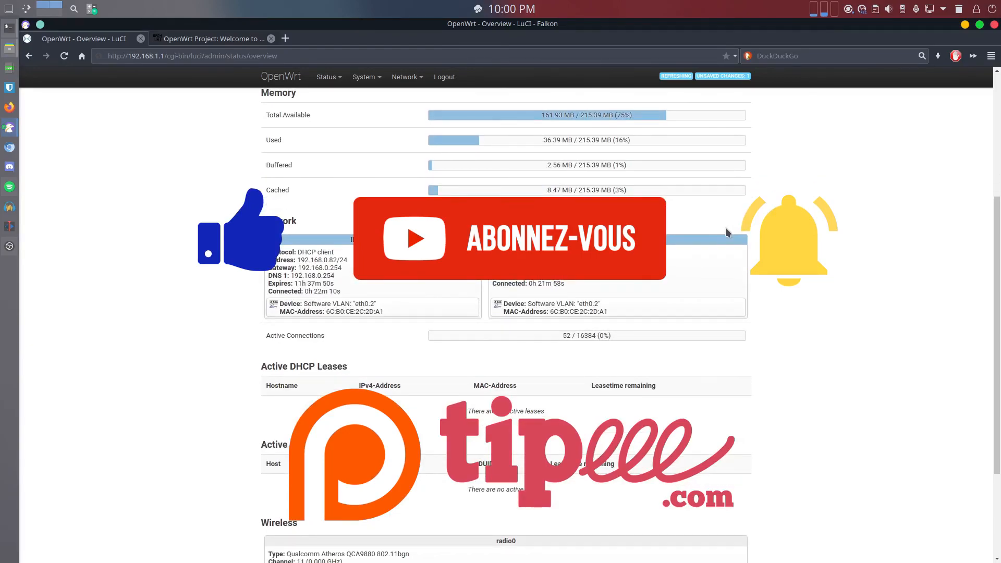